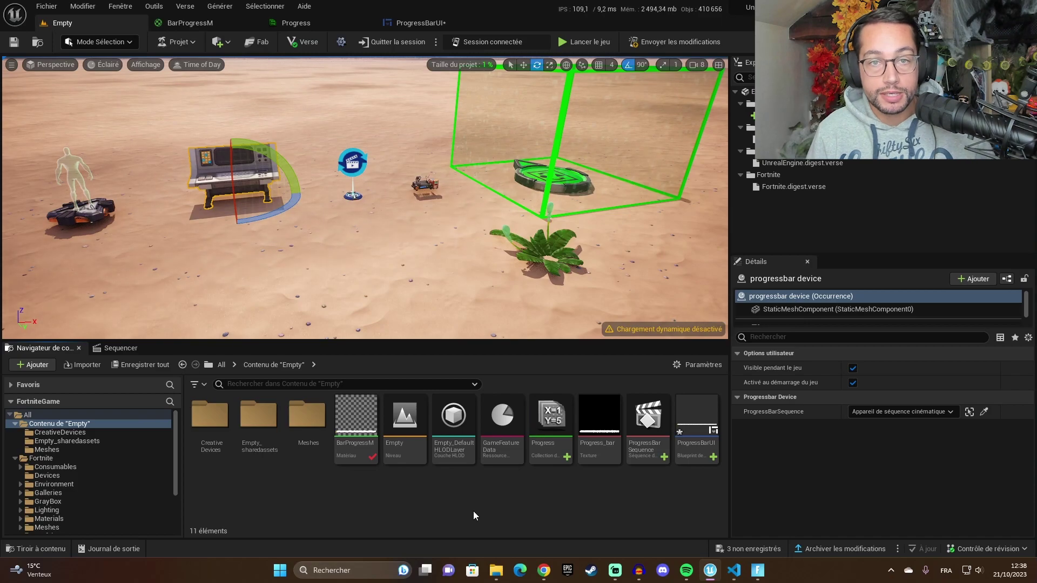
View the Progress_bar texture in its own editor and return to the project's content.
double_click(602, 422)
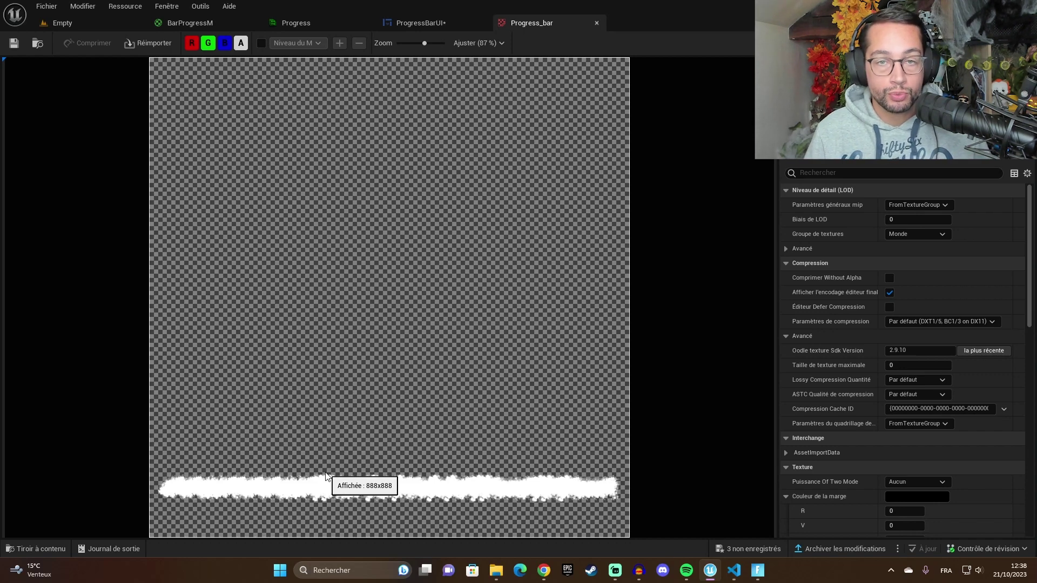
left_click(597, 23)
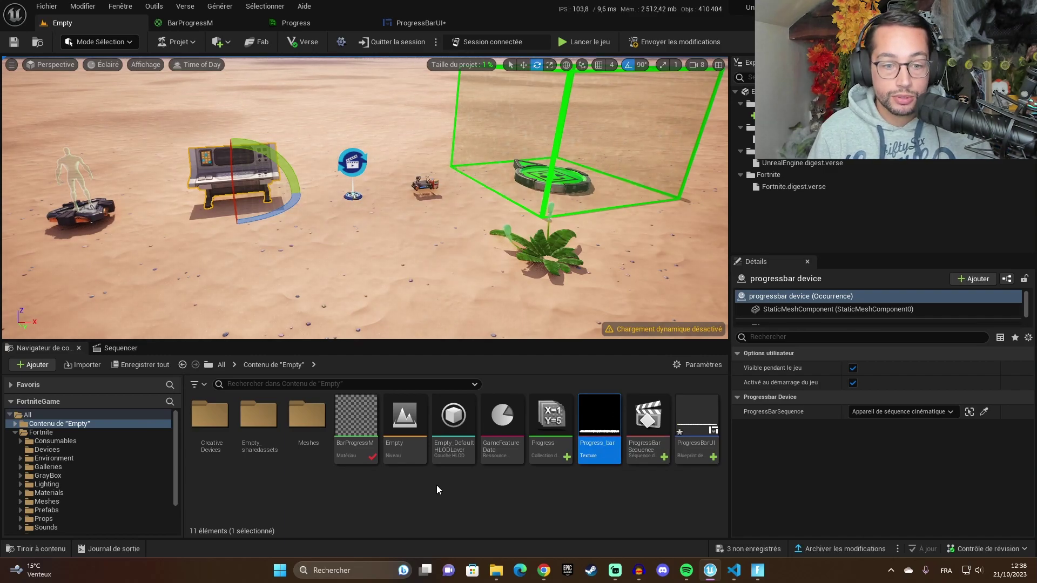
right_click(376, 493)
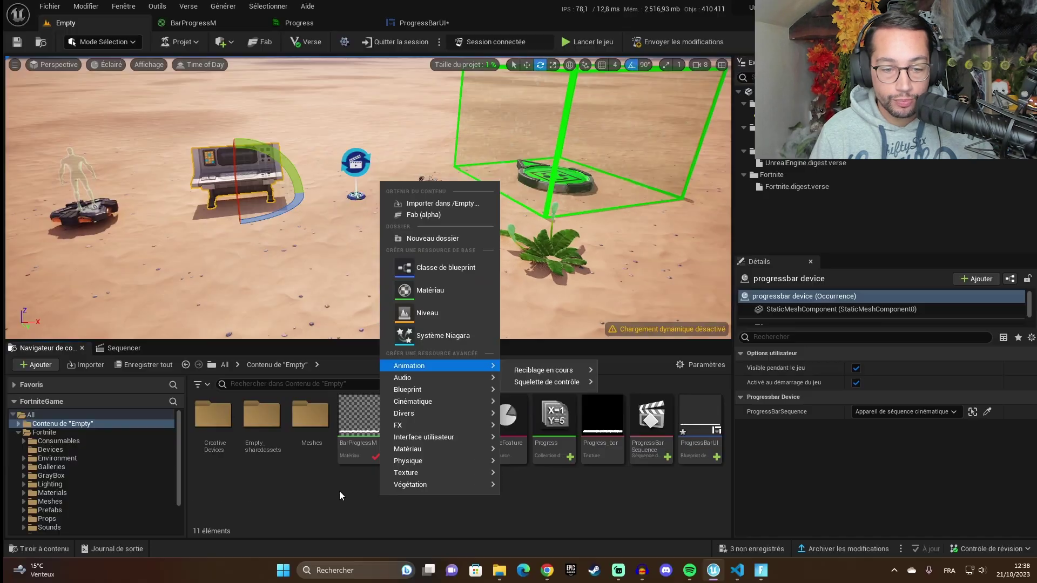
left_click(286, 546)
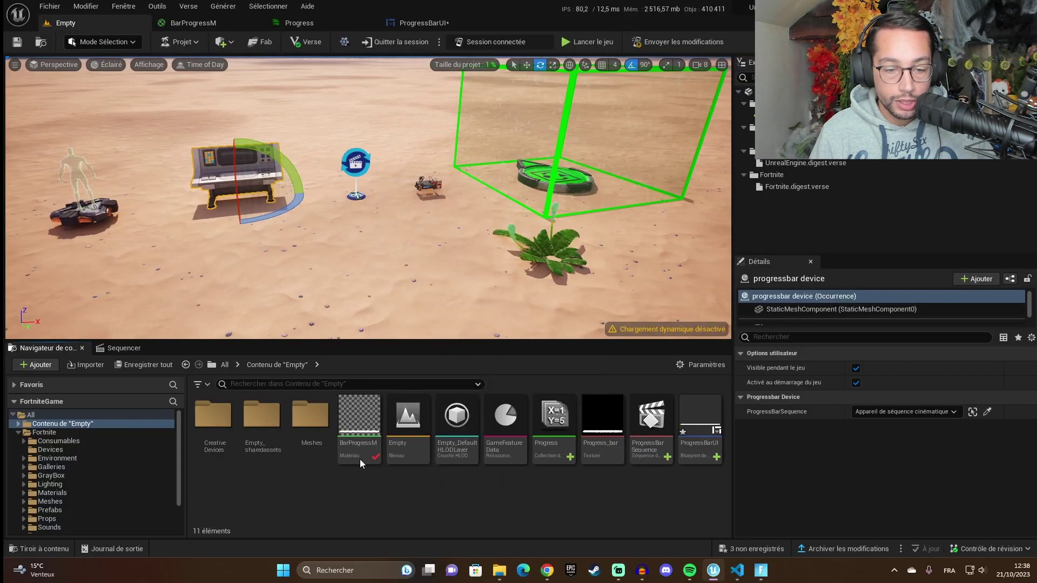
Open the BarProgressM material graph at its Color, Texture Sample and Lerp nodes.
double_click(360, 417)
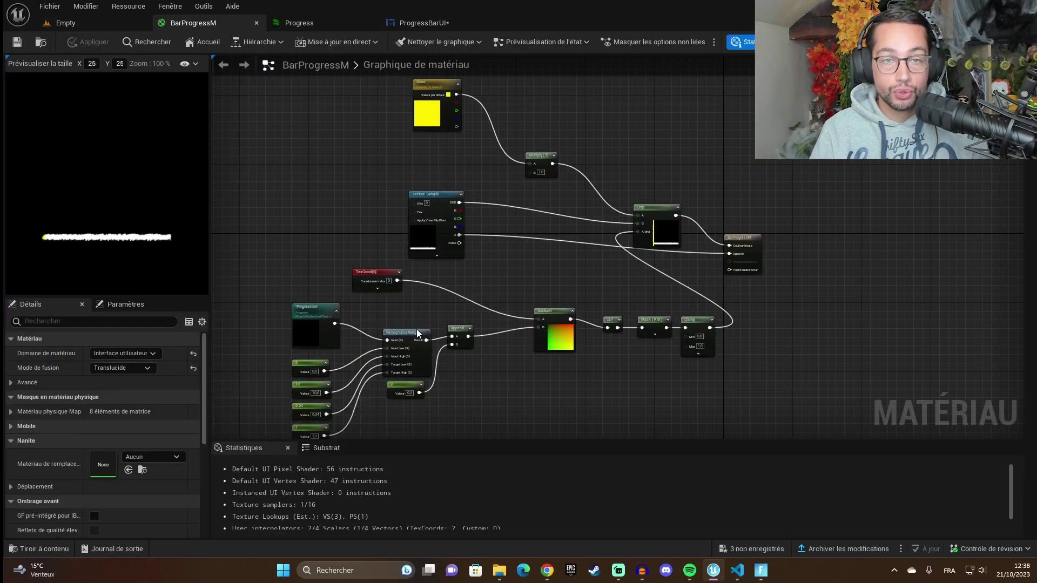
scroll(475, 157, "up", 2)
right_click_drag(476, 157, 389, 185)
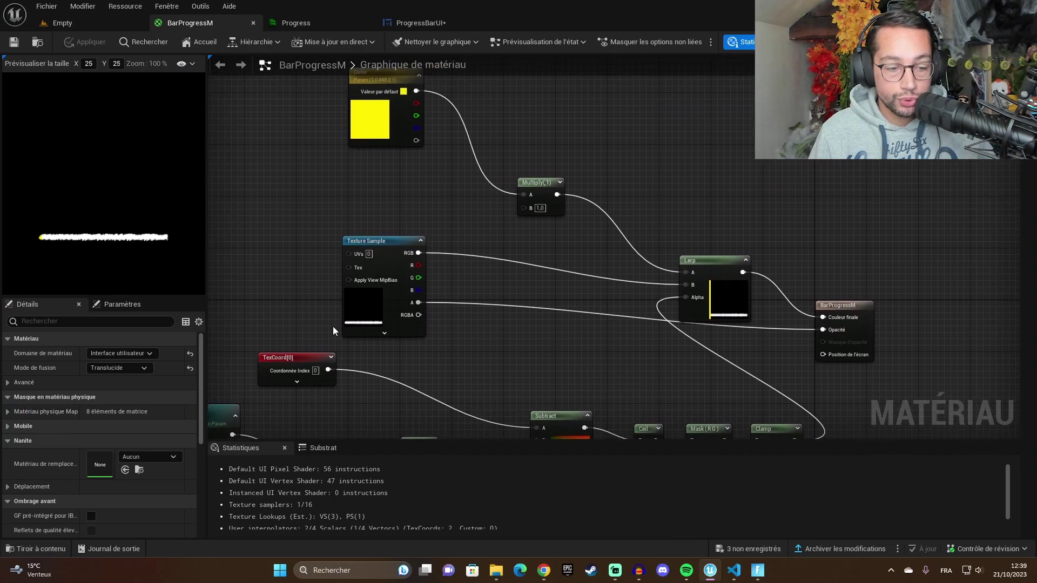
Look up the Progress_bar texture among the project's assets from the material graph.
left_click(37, 551)
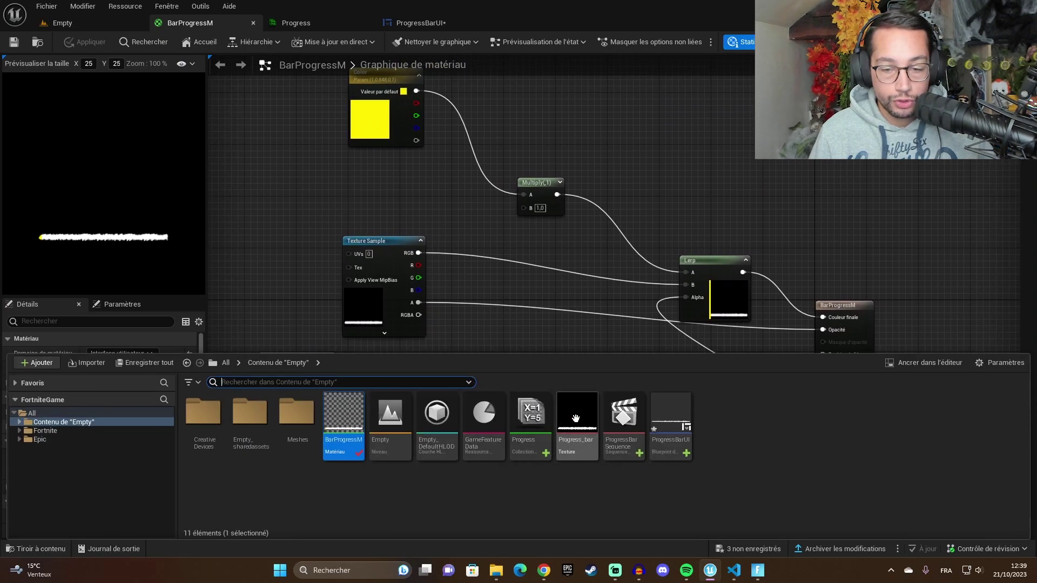
left_click(485, 231)
left_click(381, 232)
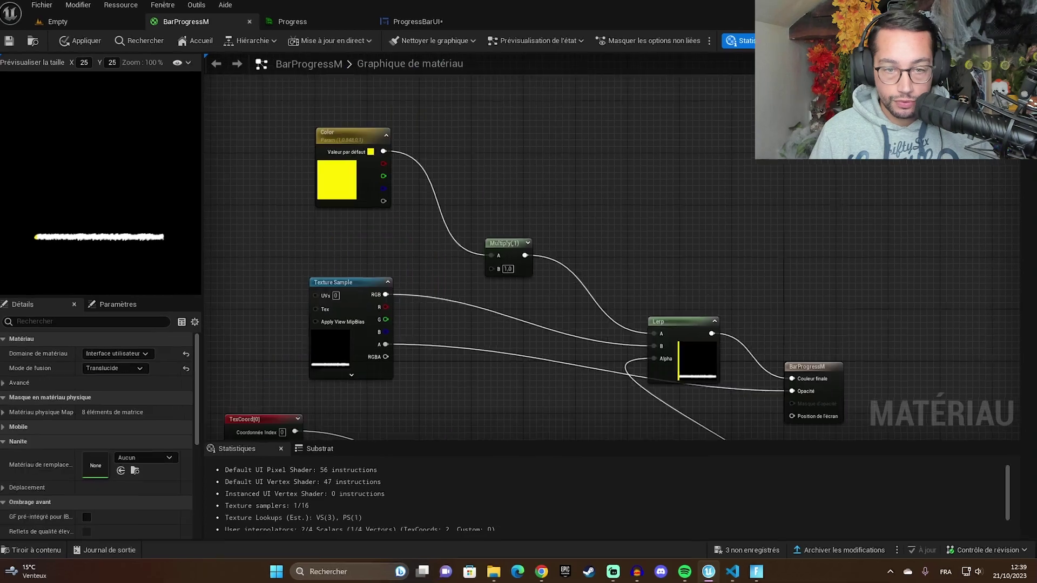
Add a VectorParameter node to the material graph and delete it.
right_click(471, 158)
type("para")
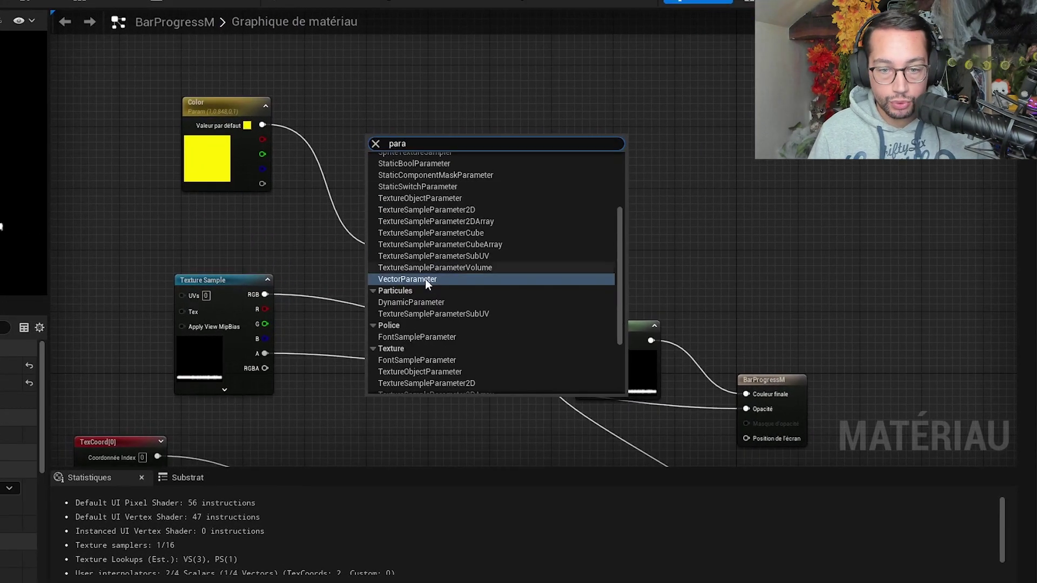
left_click(437, 278)
left_click_drag(423, 150, 389, 117)
key("Delete")
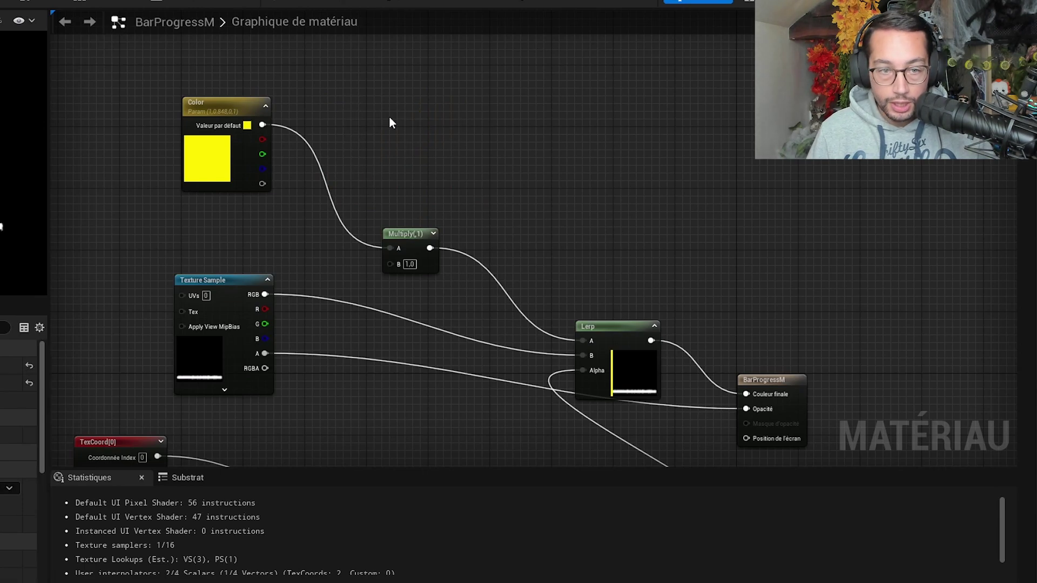
View the default colour of the Color parameter node and dismiss the colour picker.
left_click(232, 115)
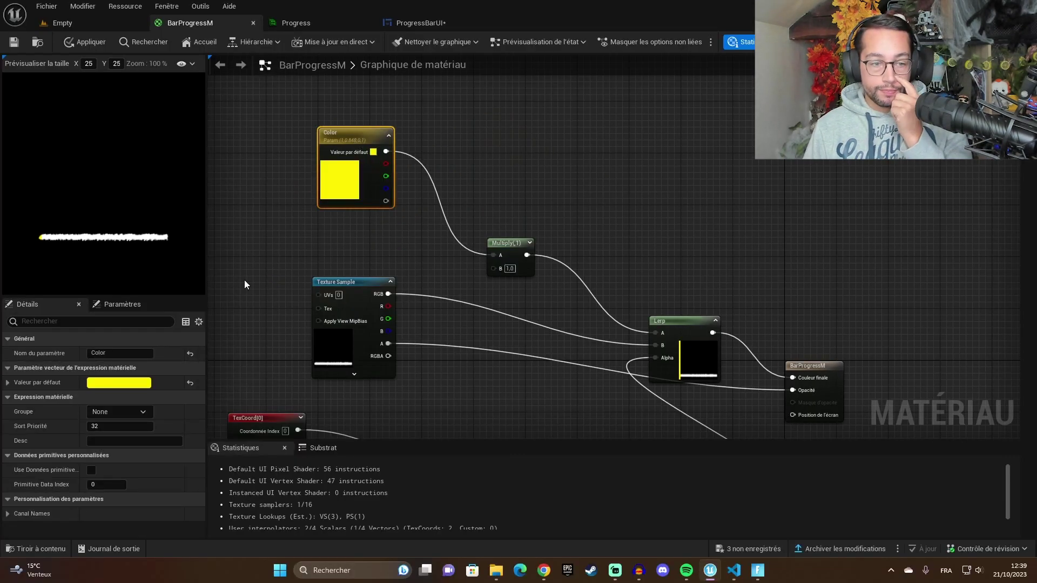
left_click(109, 384)
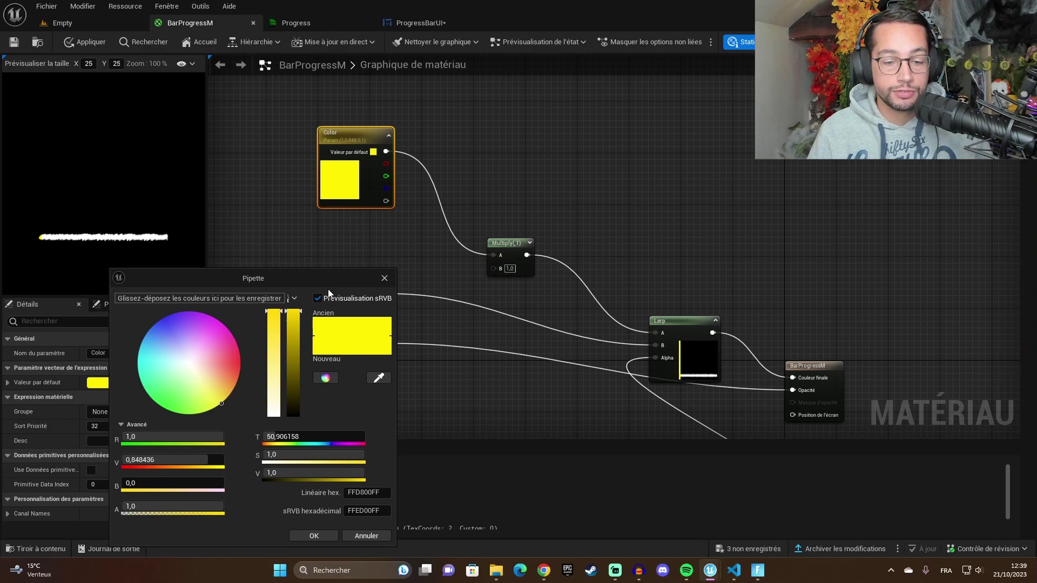
key("Escape")
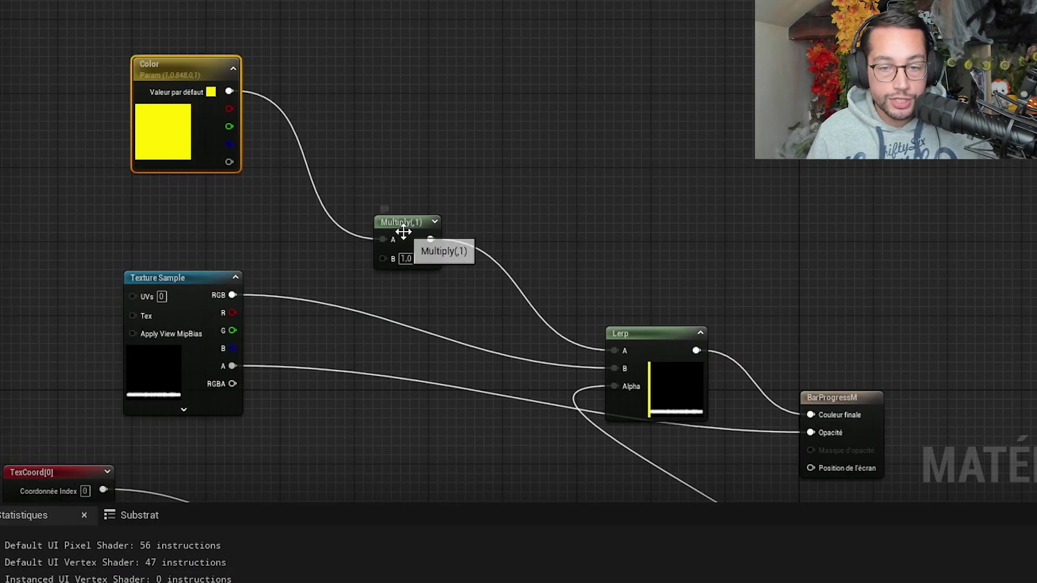
right_click(434, 157)
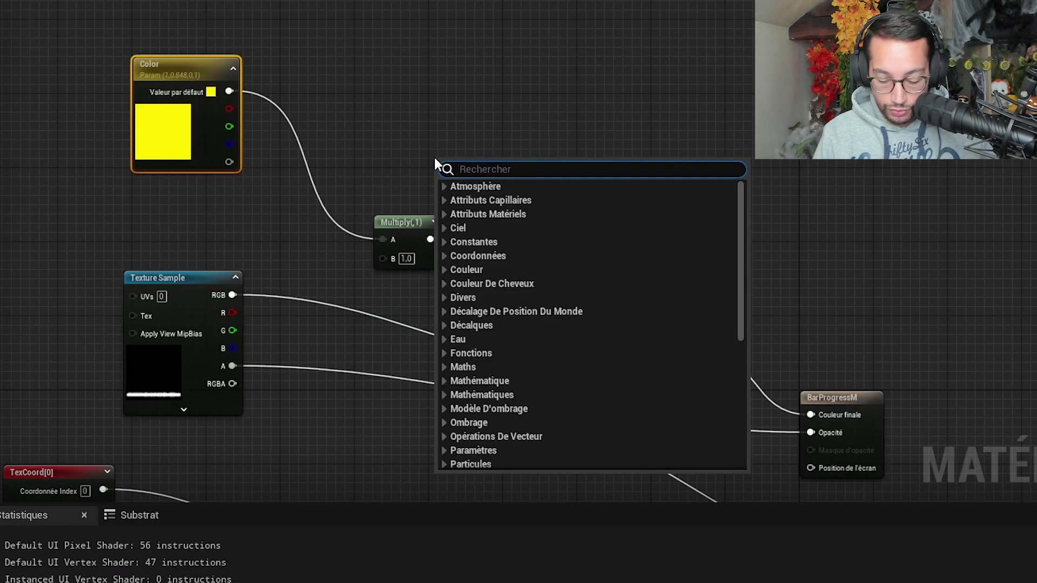
type("mu")
key("Escape")
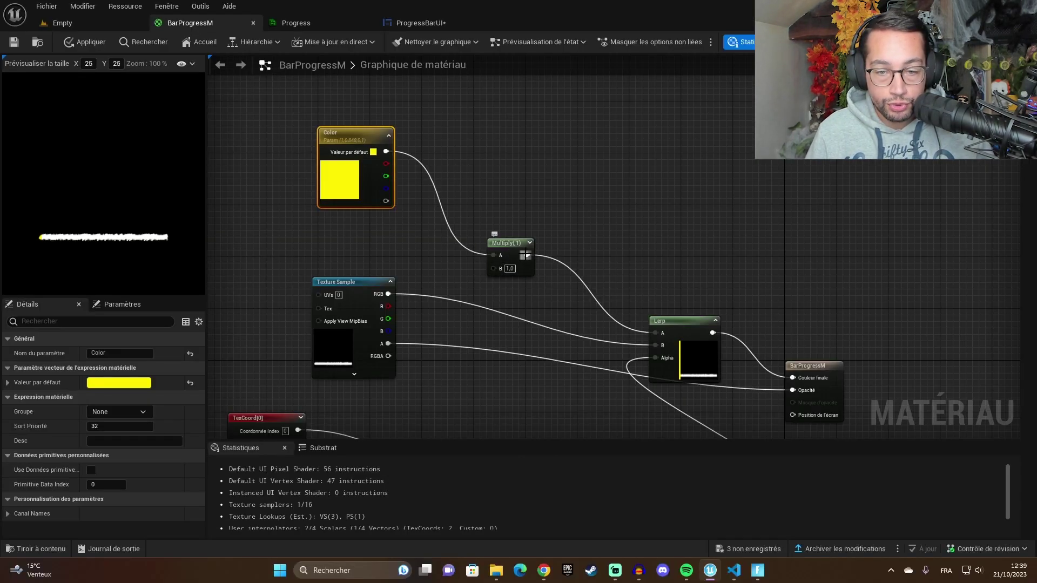
Select the BarProgressM result node and set the material domain to Surface.
right_click_drag(727, 260, 590, 202)
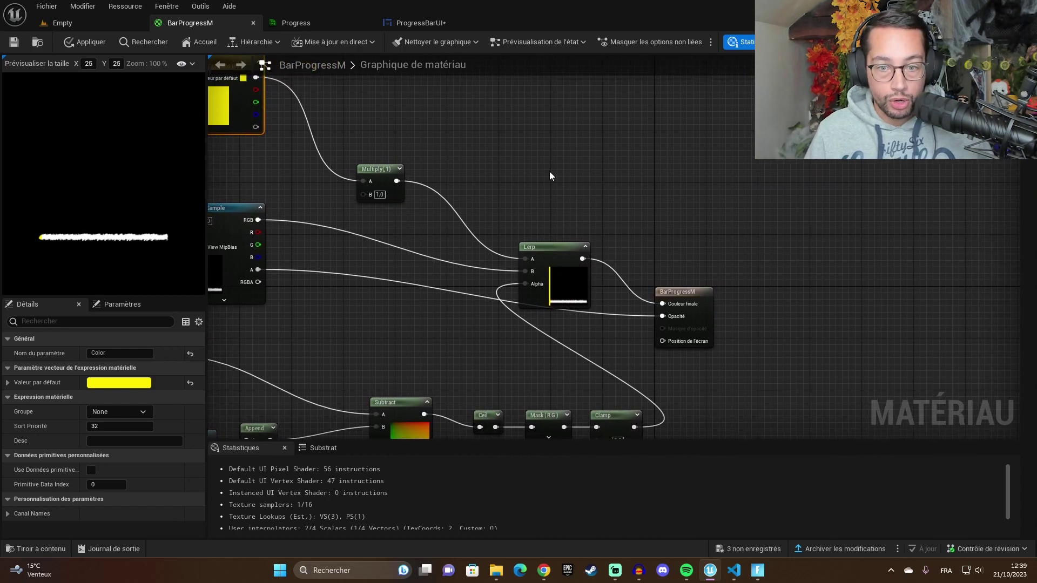
right_click_drag(540, 167, 546, 182)
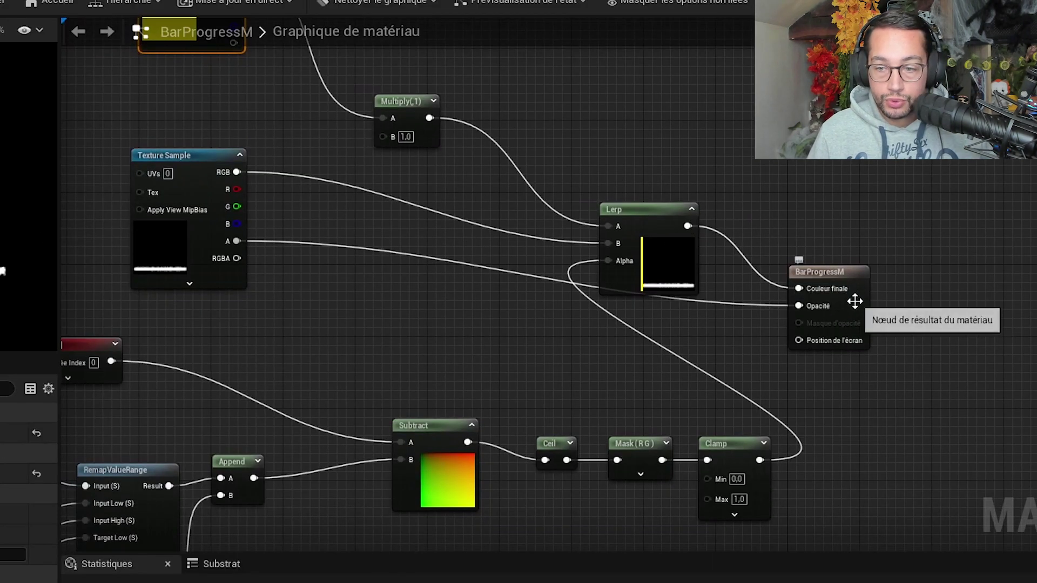
left_click(855, 301)
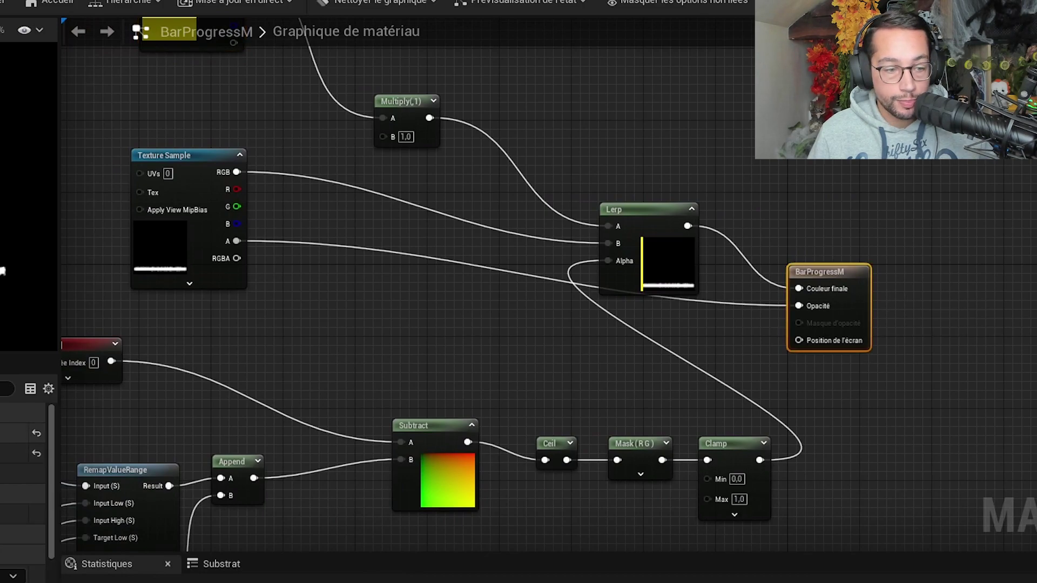
left_click(119, 430)
left_click(116, 444)
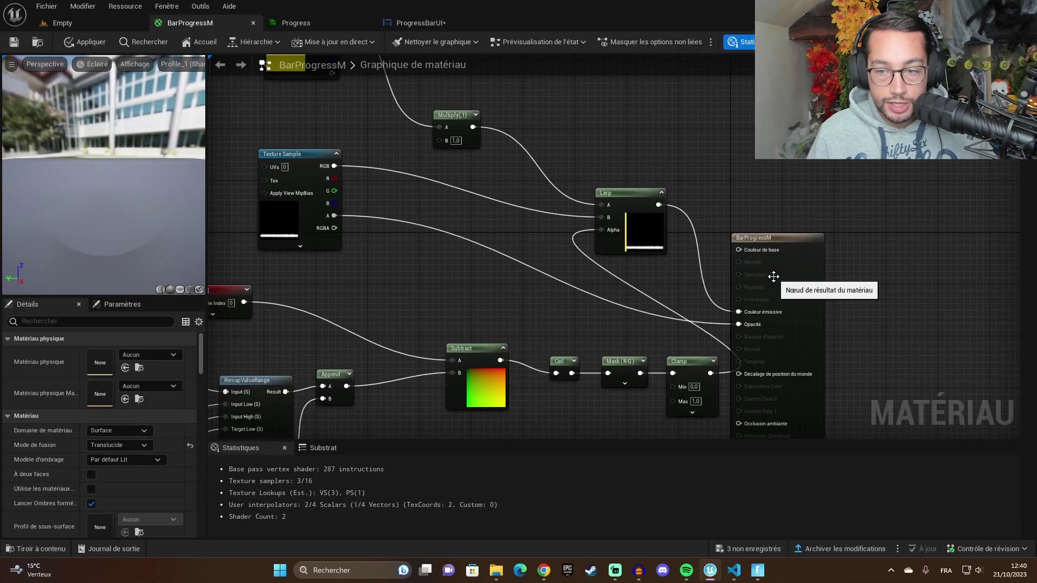
Set the material domain of the BarProgressM result node to Interface utilisateur.
left_click(773, 276)
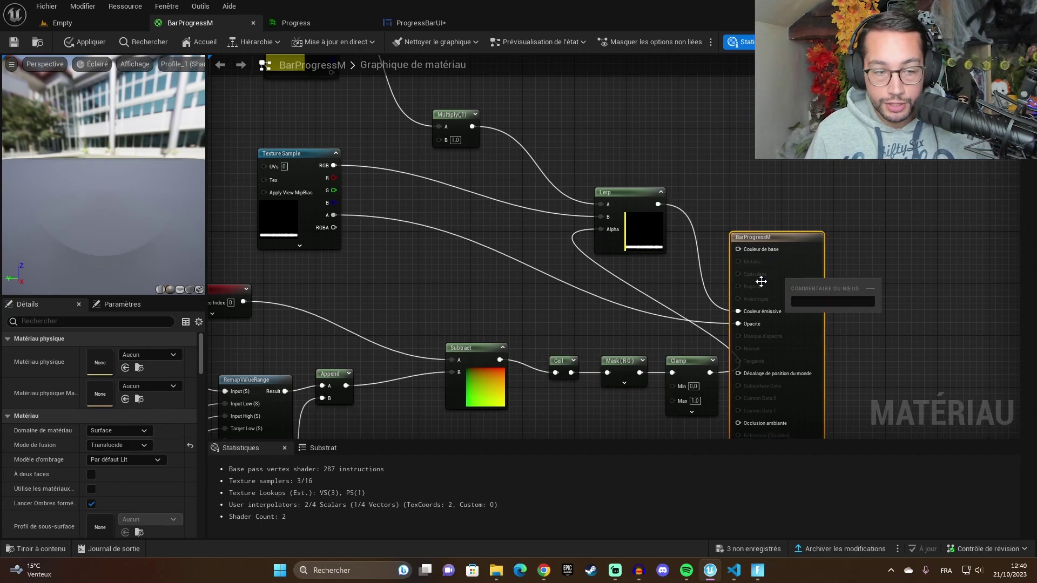
left_click(118, 431)
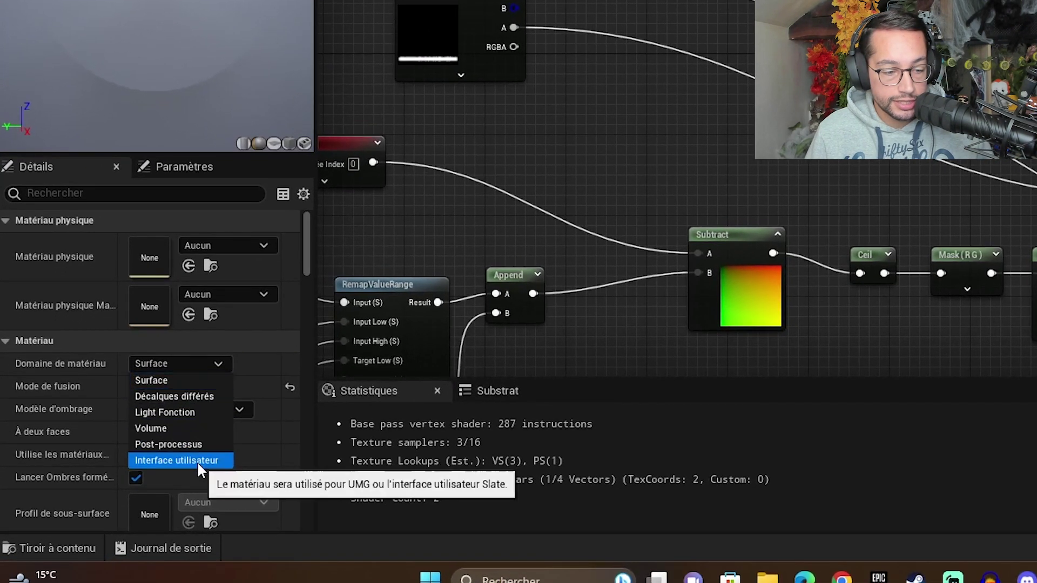
left_click(196, 461)
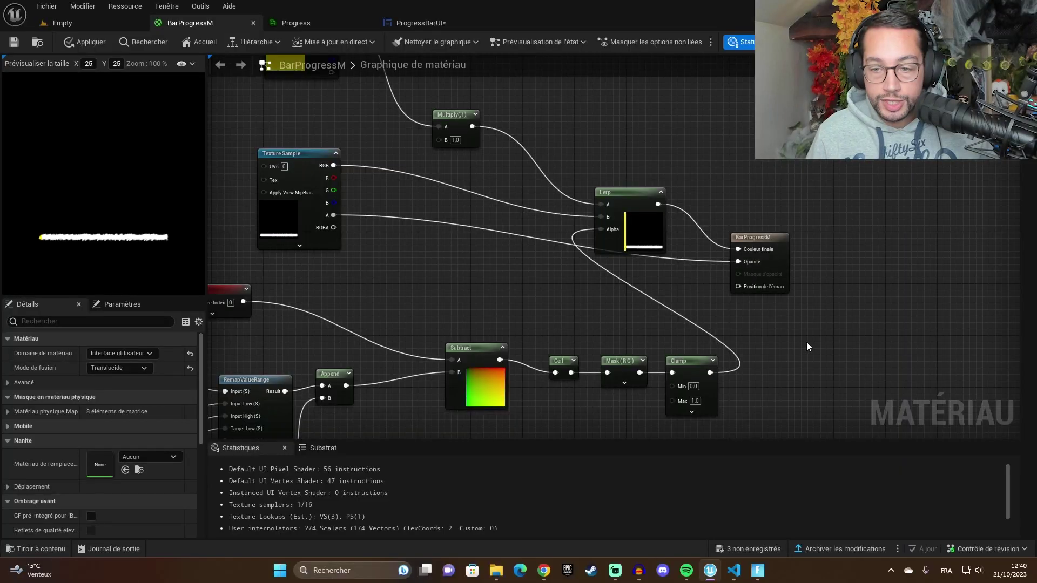
Examine the Texture Sample and Lerp nodes and their links to the material's final colour and opacity.
right_click_drag(806, 345, 828, 343)
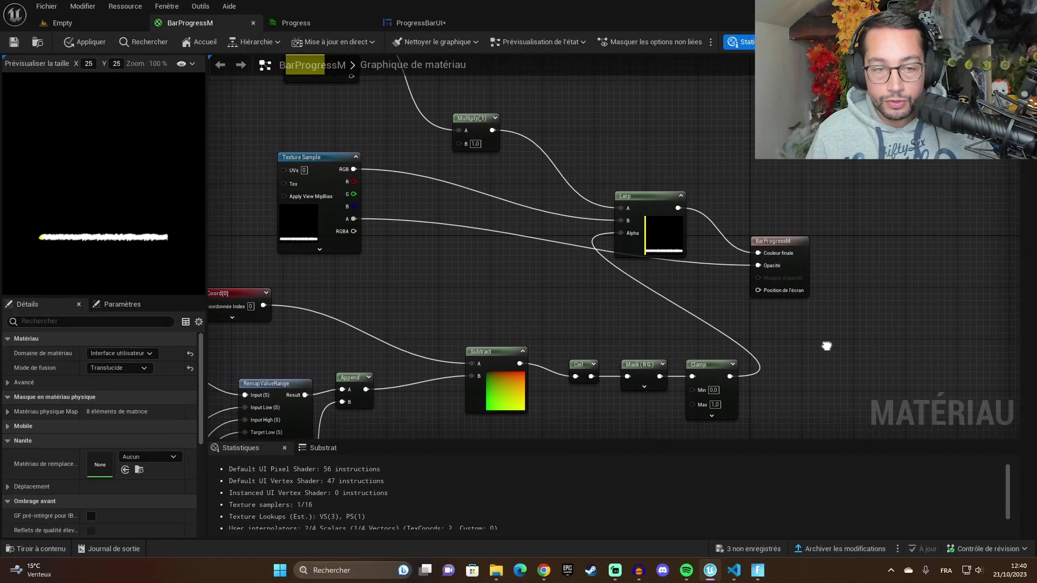
left_click(314, 235)
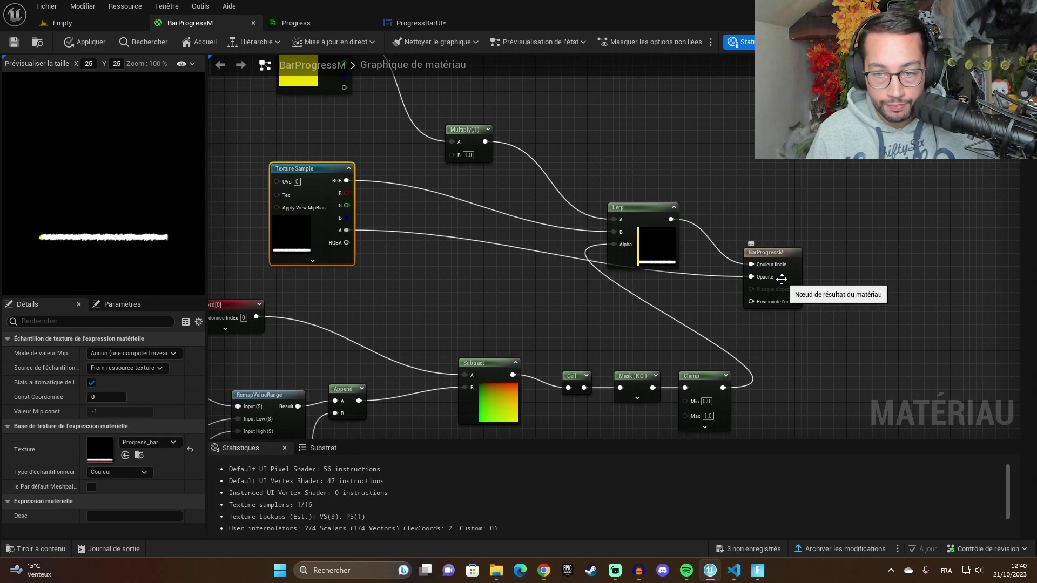
left_click(630, 226)
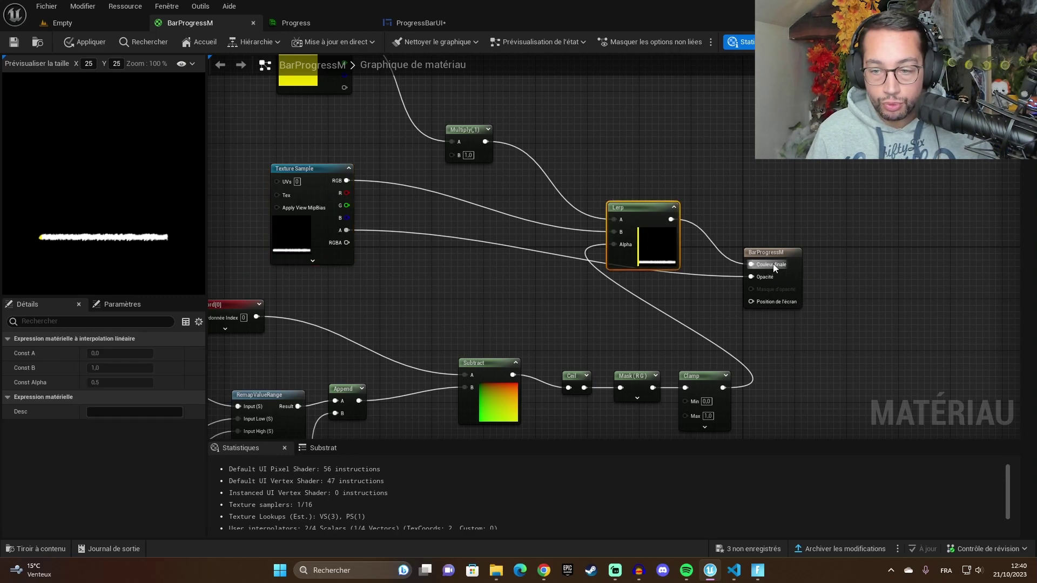
right_click_drag(795, 353, 835, 335)
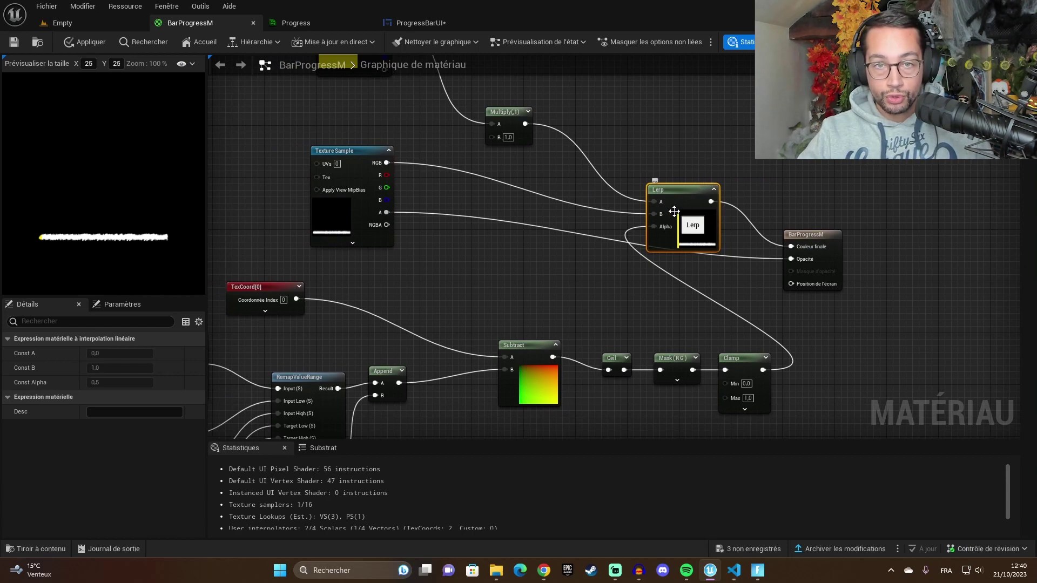
Move the TexCoord node slightly closer to the RemapValueRange node.
right_click_drag(674, 212, 670, 159)
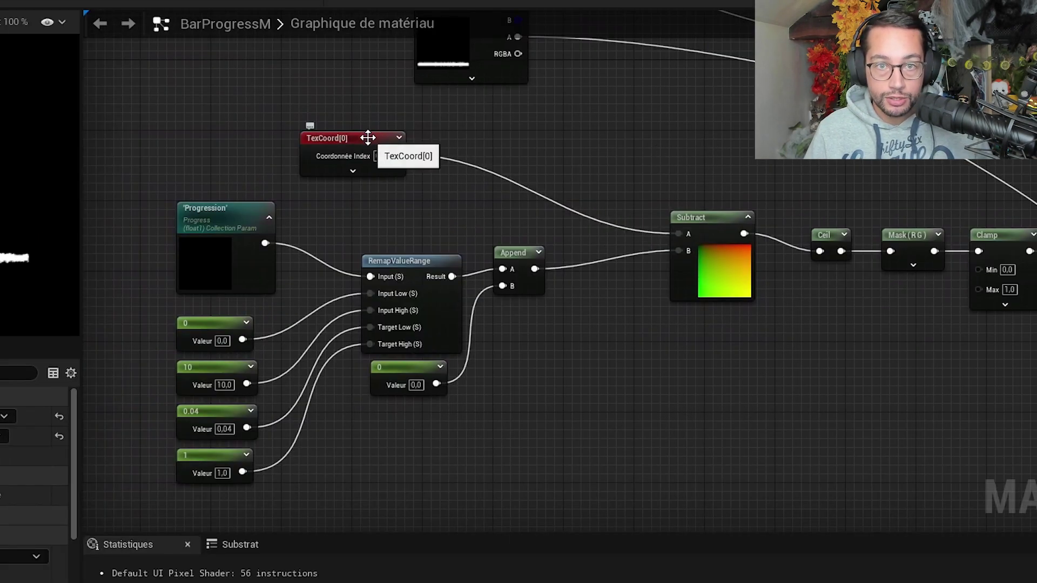
left_click_drag(368, 137, 423, 163)
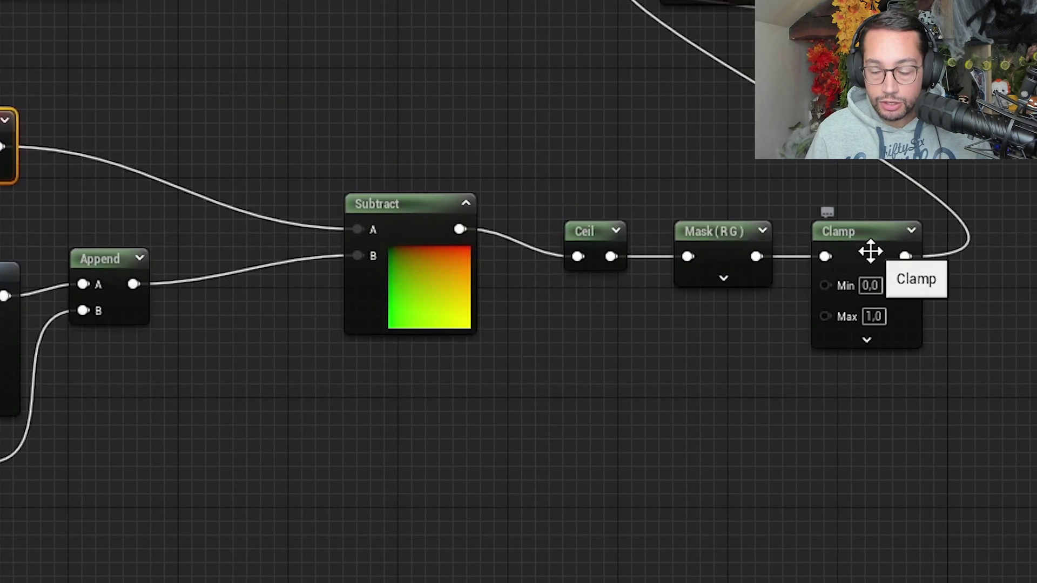
right_click(273, 471)
type("clam")
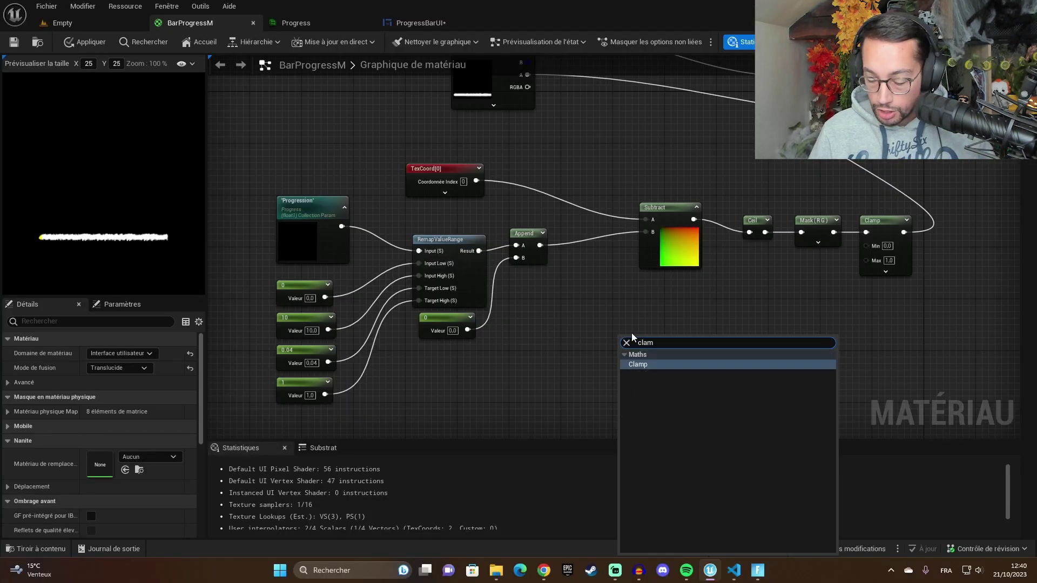
key("Escape")
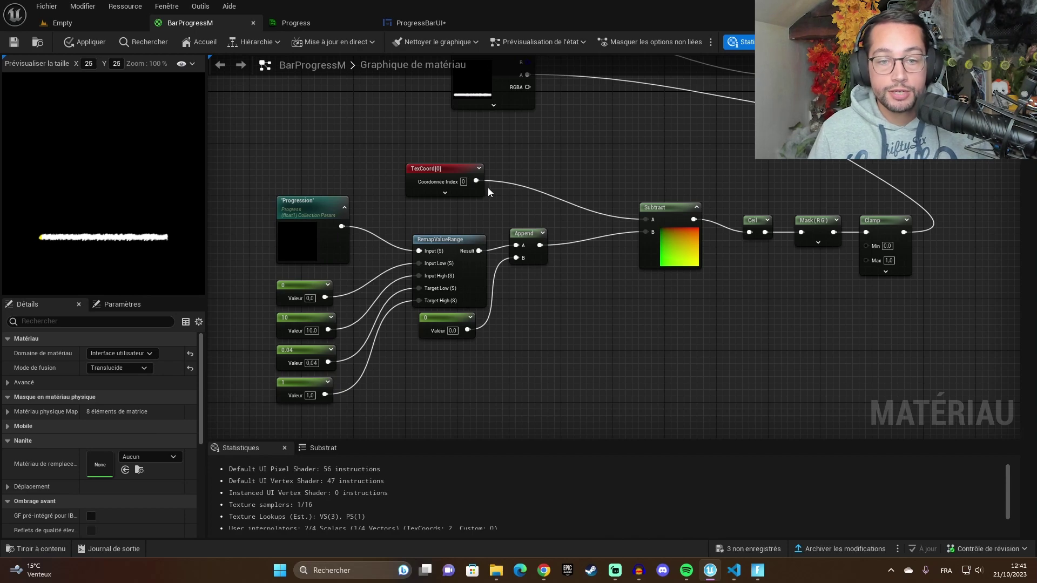
Trace the node chain from TexCoord through Subtract, Ceil, Mask and Clamp to the Lerp alpha.
left_click(461, 174)
left_click(674, 219)
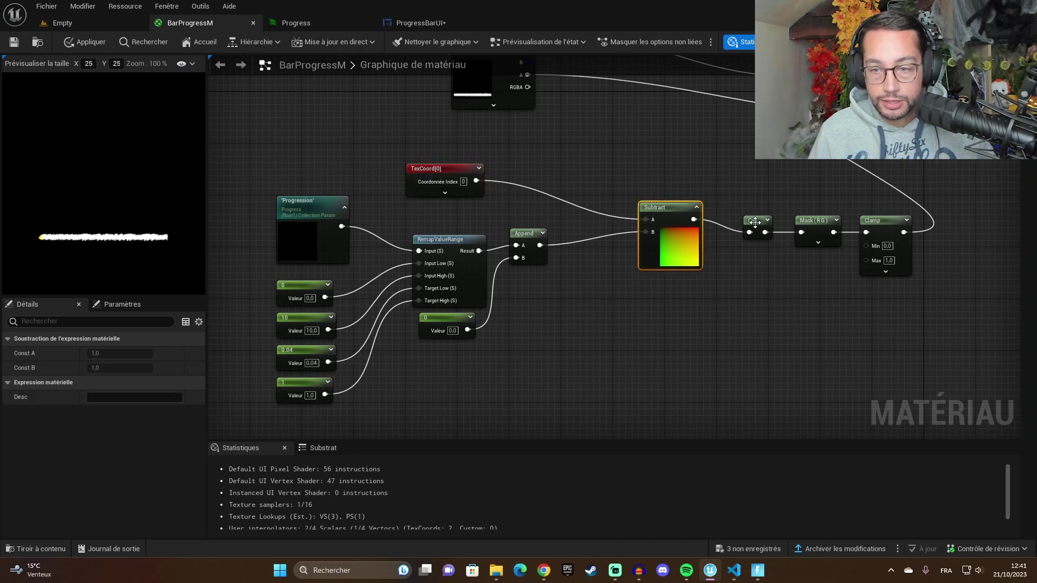
left_click(754, 220)
left_click(815, 220)
left_click(875, 220)
right_click_drag(878, 196, 738, 284)
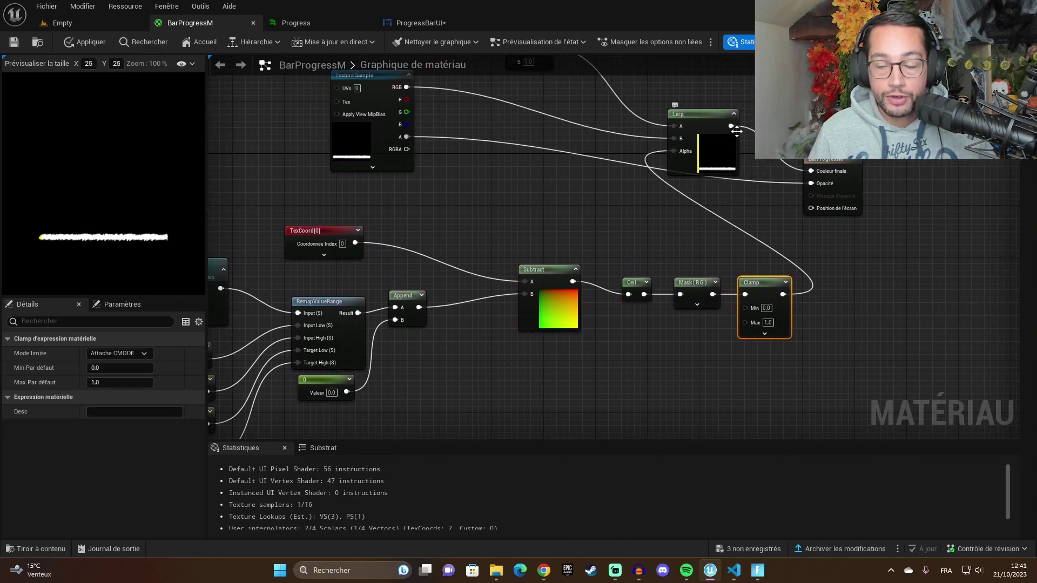
Move the Append node slightly farther from RemapValueRange, towards the Subtract node.
left_click(472, 228)
right_click_drag(472, 228, 689, 139)
left_click_drag(604, 234, 623, 245)
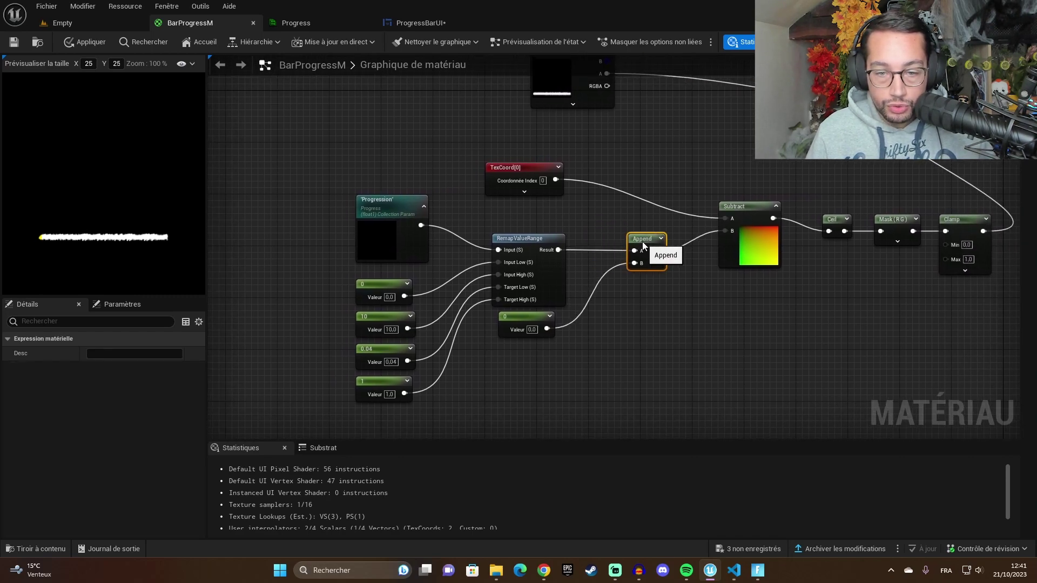
left_click(751, 213)
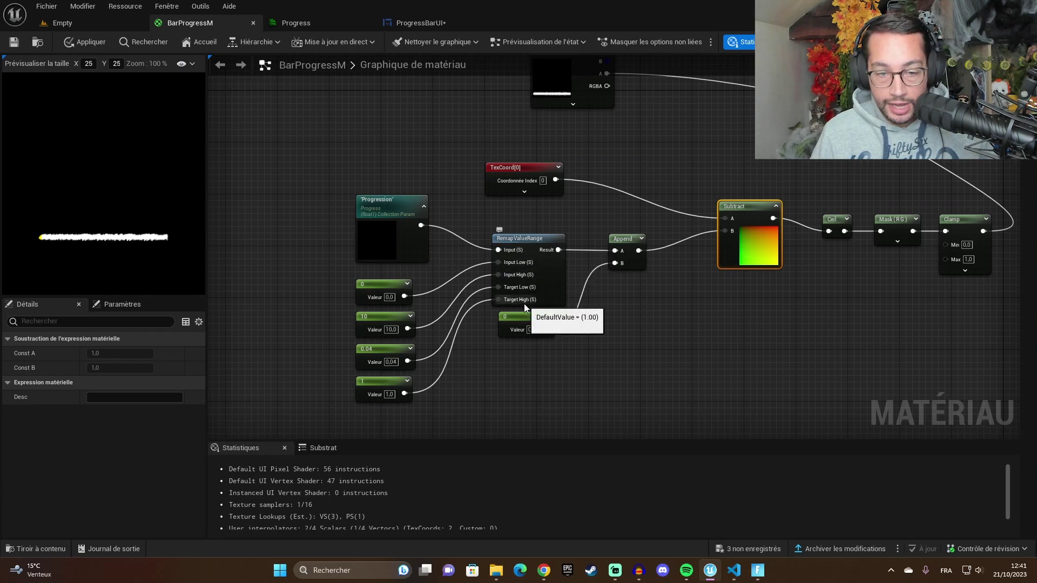
Add a Constant node beneath the constant that feeds the Append node.
right_click(507, 378)
type("cons")
left_click(556, 187)
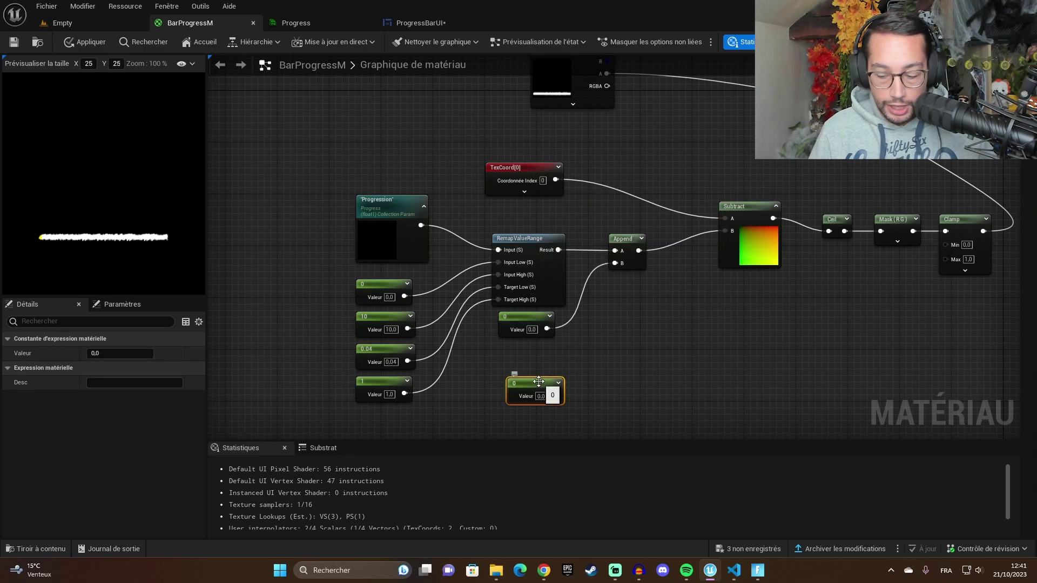
Delete the spare Constant node and inspect the four constants feeding RemapValueRange.
key("Delete")
mouse_move(385, 285)
left_mouse_down()
mouse_move(383, 350)
mouse_move(383, 285)
left_mouse_up()
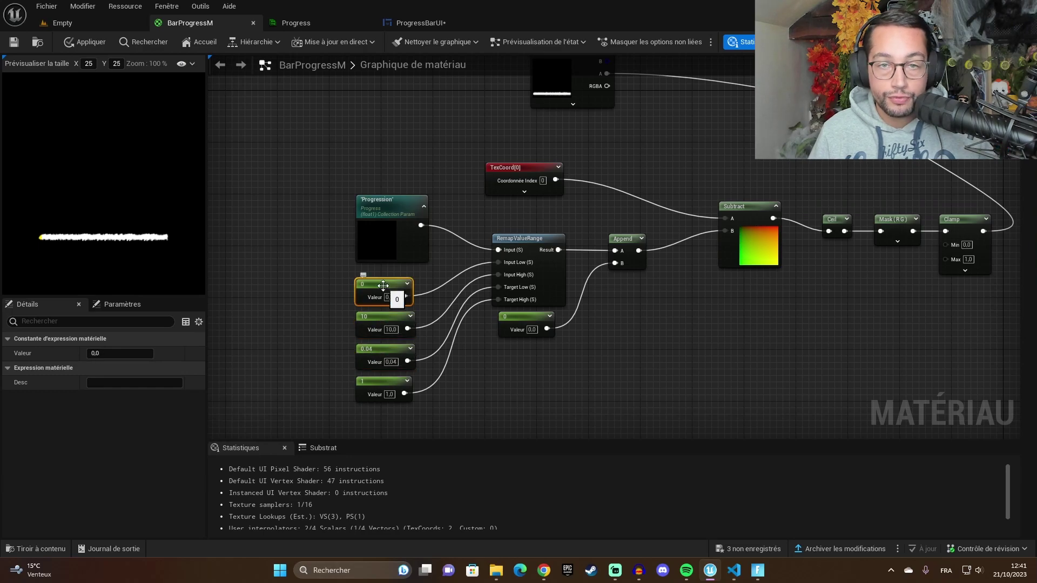
left_click(385, 318)
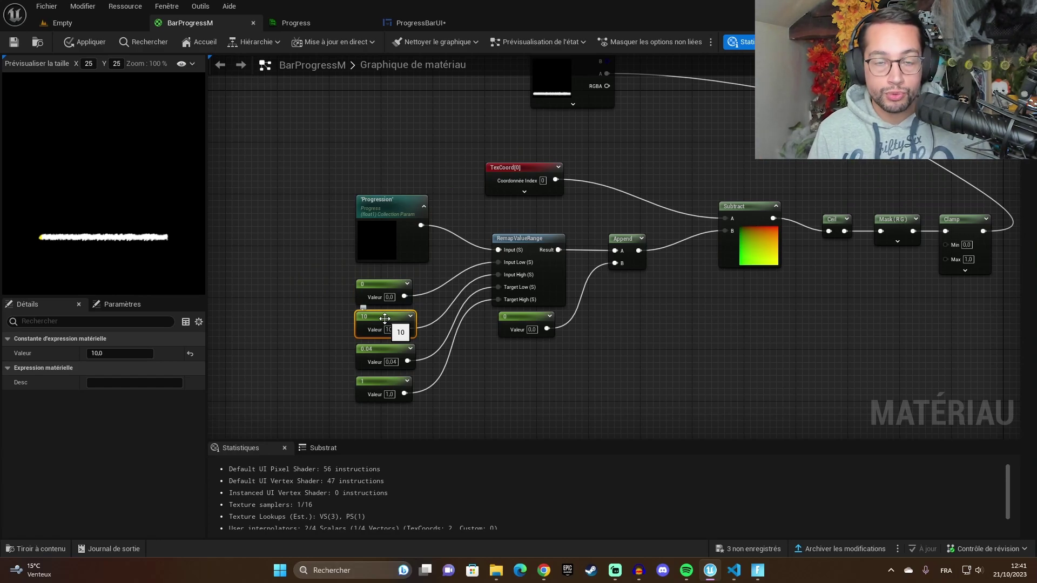
left_click(388, 354)
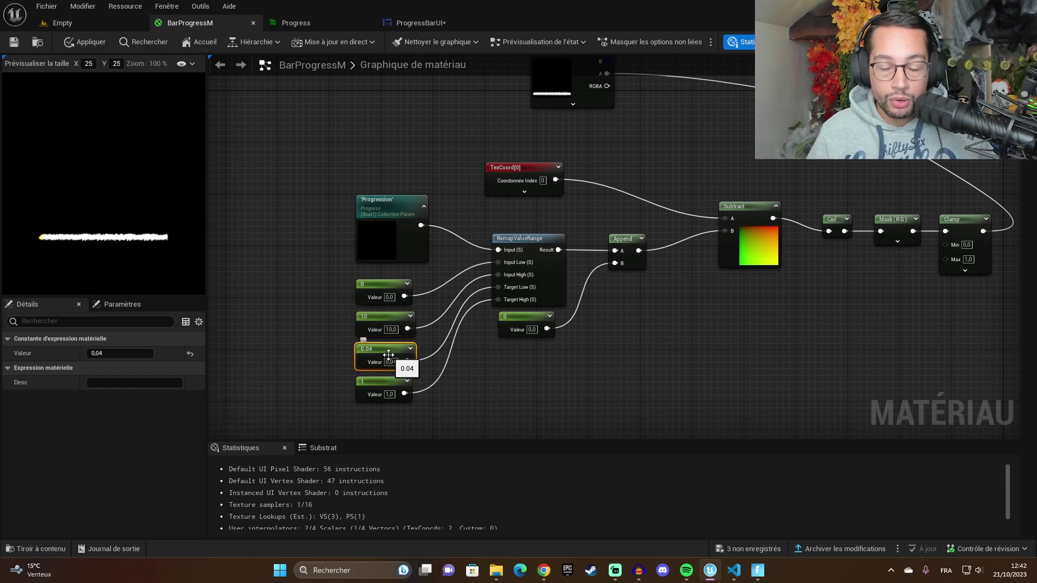
left_click(382, 381)
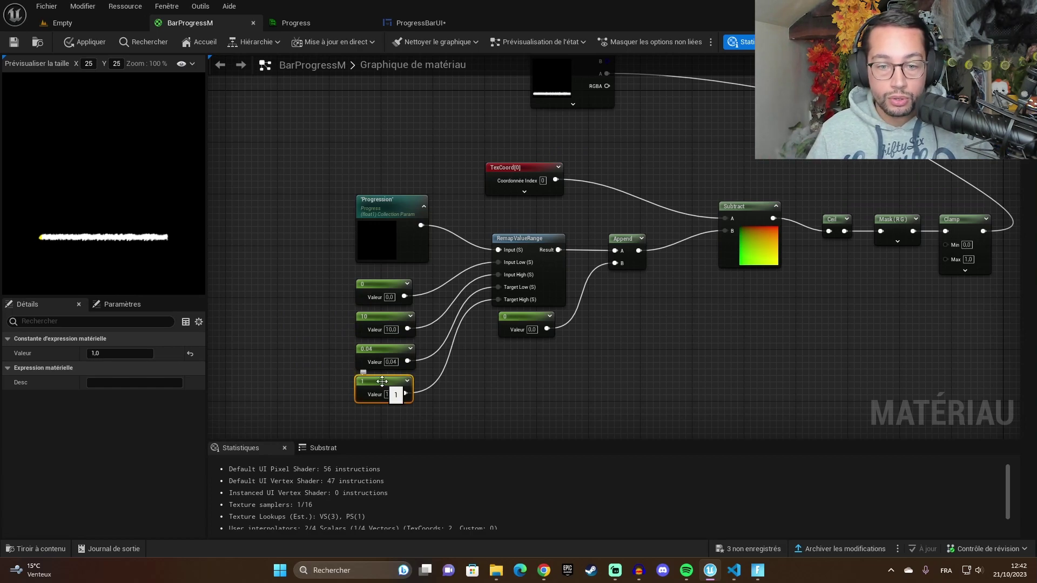
Move the constant feeding the Append node's B input slightly lower, clear of the RemapValueRange node.
right_click_drag(382, 382, 363, 404)
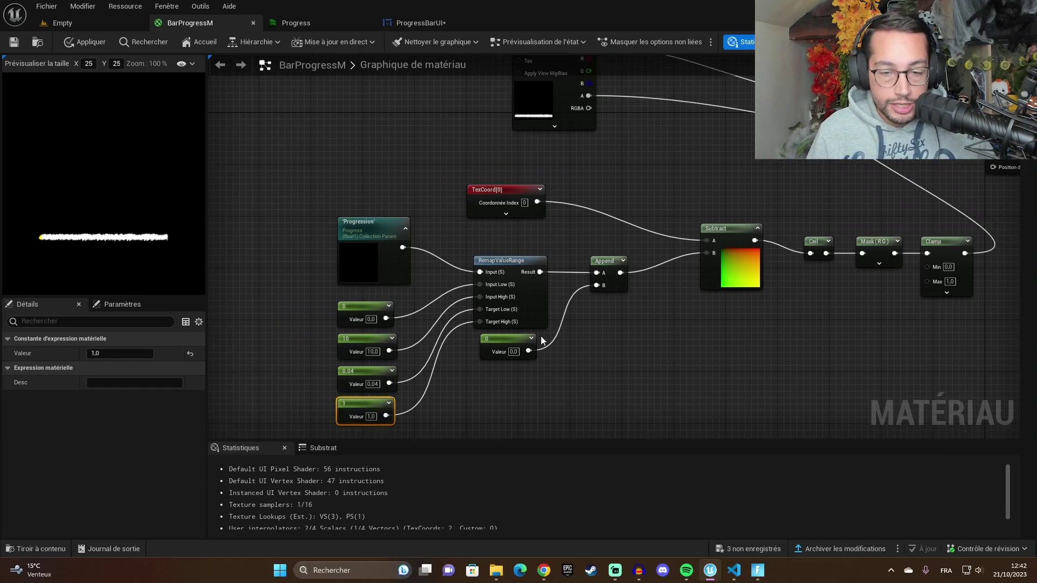
left_click(492, 346)
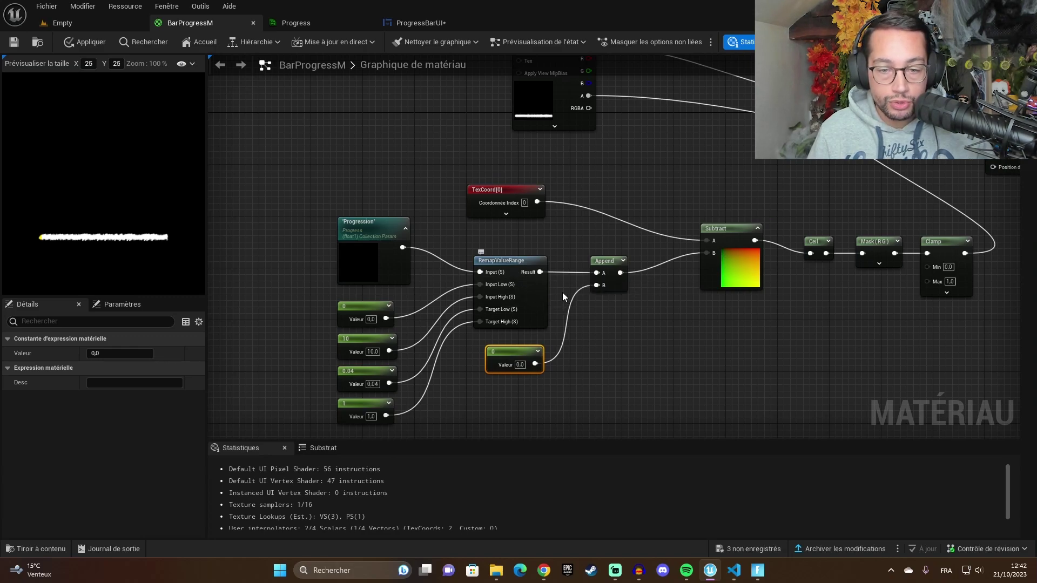
Add a second RemapValueRange node below the Append node and delete it again.
right_click(630, 325)
type("remap")
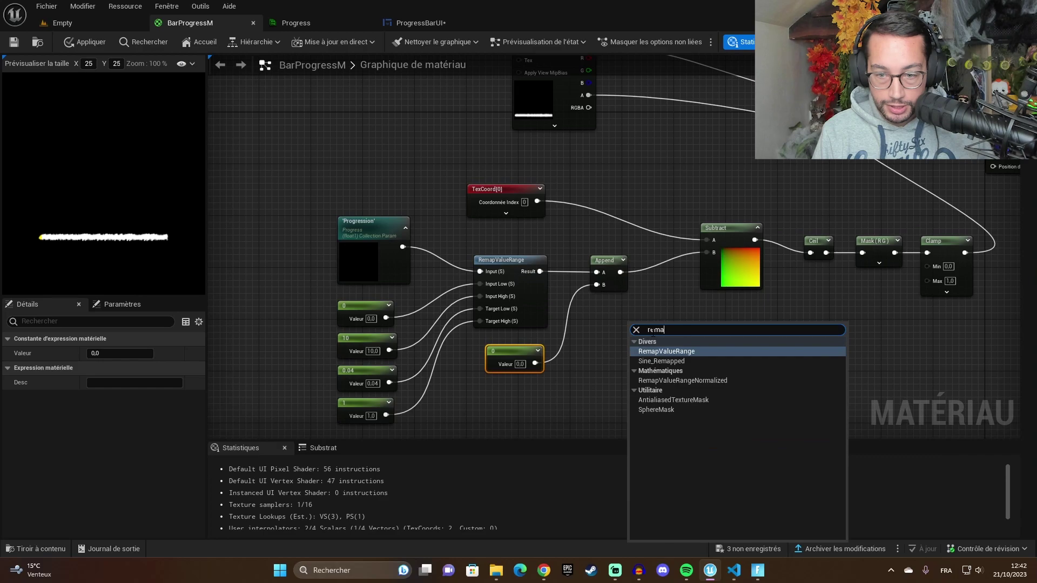
key("Return")
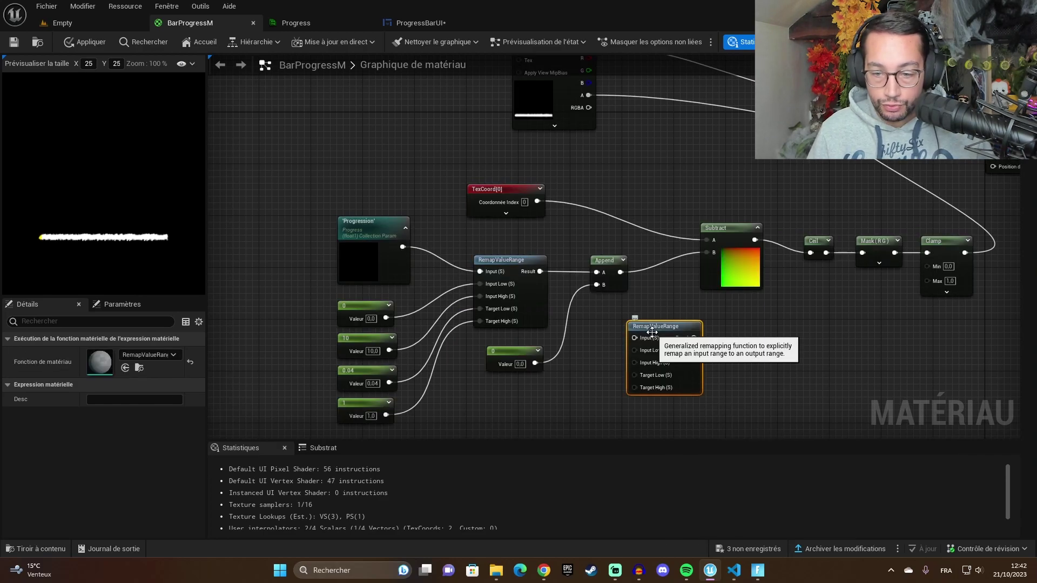
key("Delete")
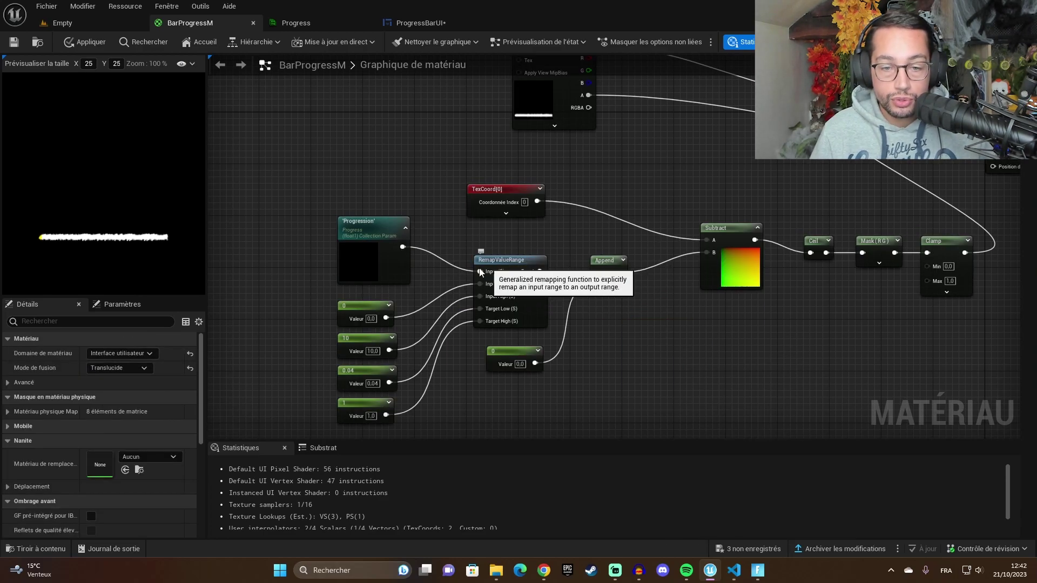
Inspect the collection and parameter name assigned to the Progression node.
right_click_drag(688, 301, 825, 332)
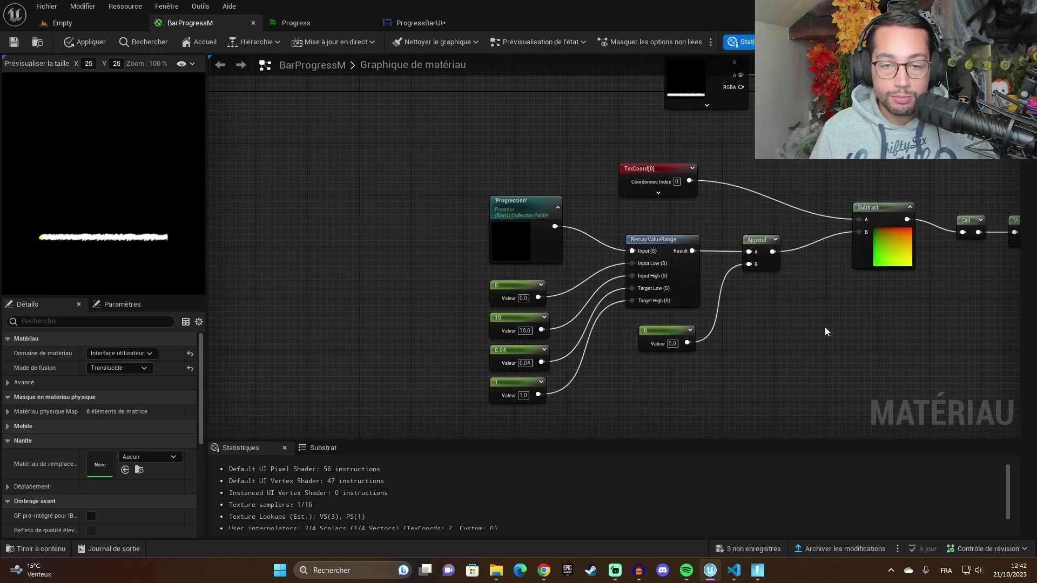
left_click(518, 211)
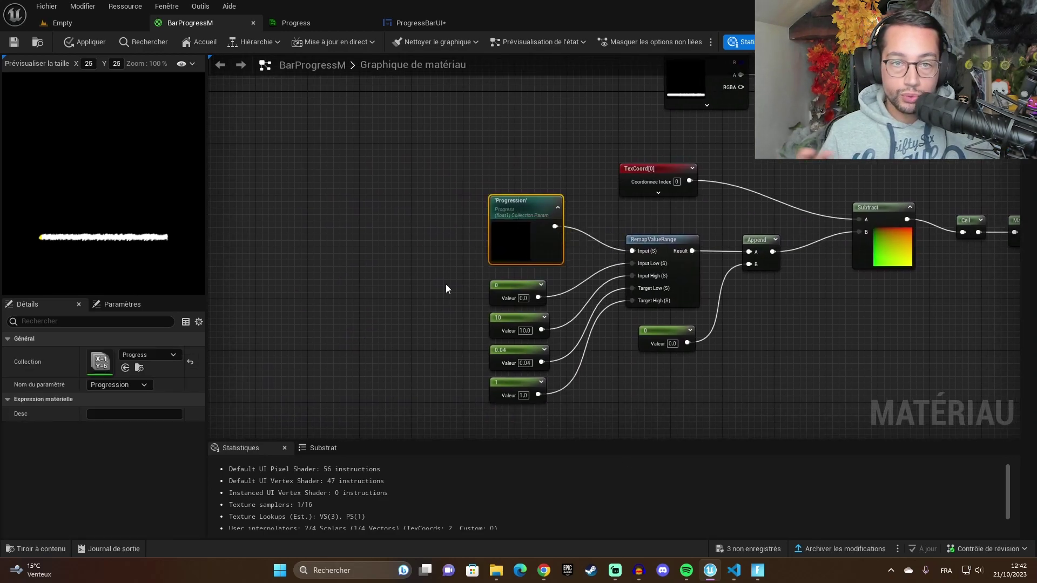
left_click(62, 22)
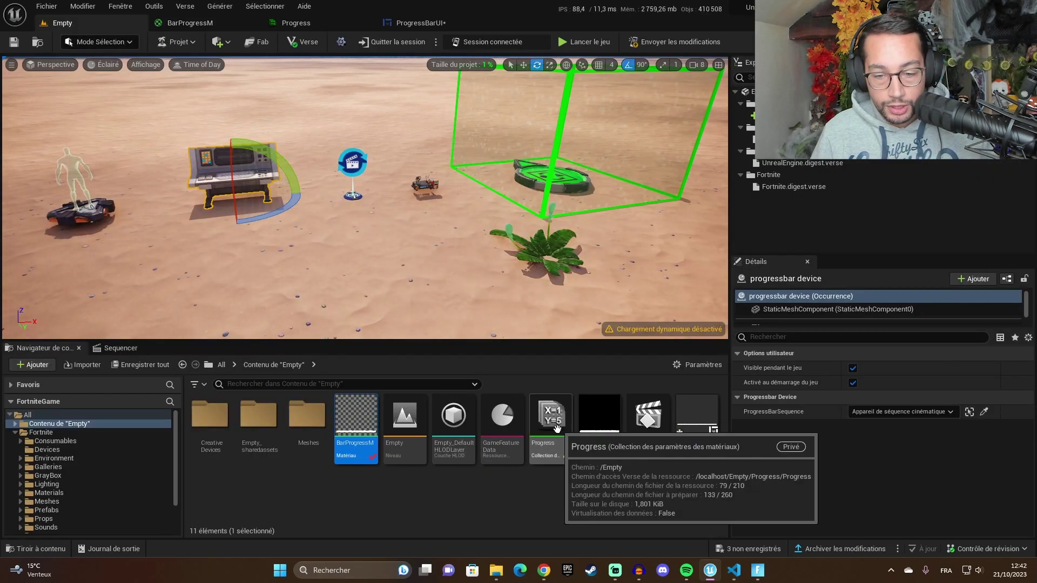
right_click(553, 507)
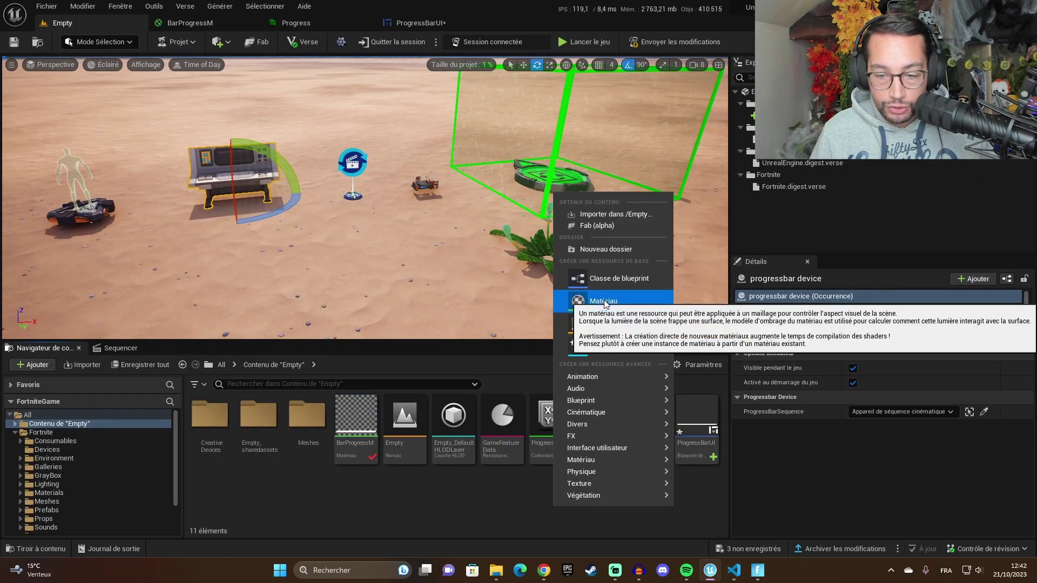
mouse_move(643, 460)
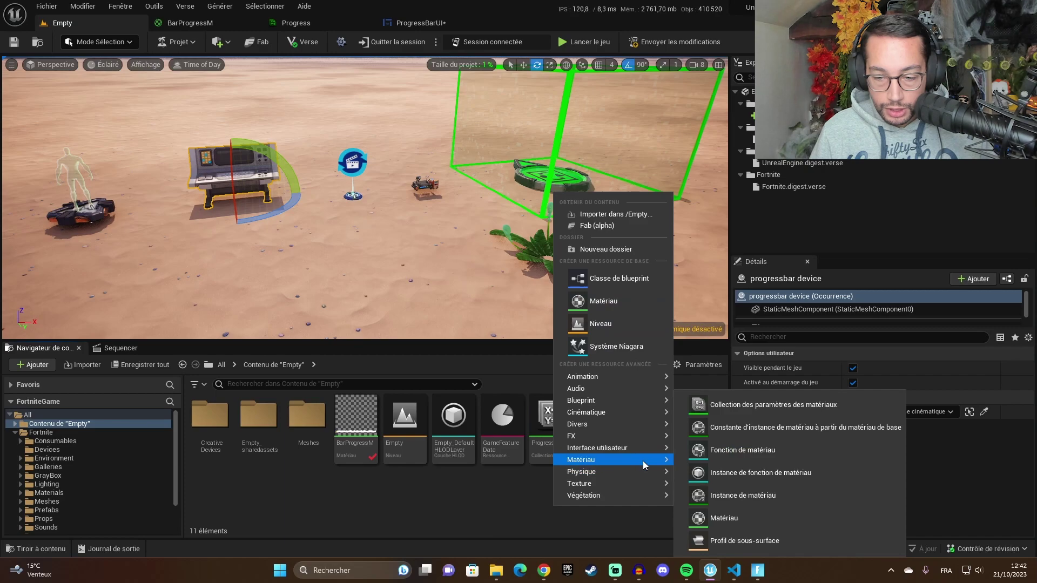
left_click(764, 407)
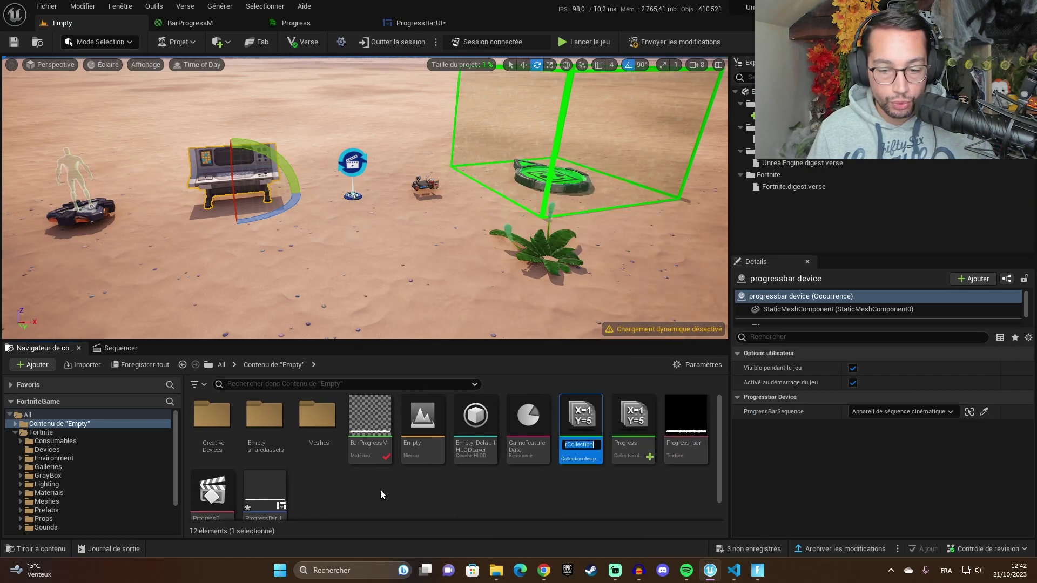
key("Escape")
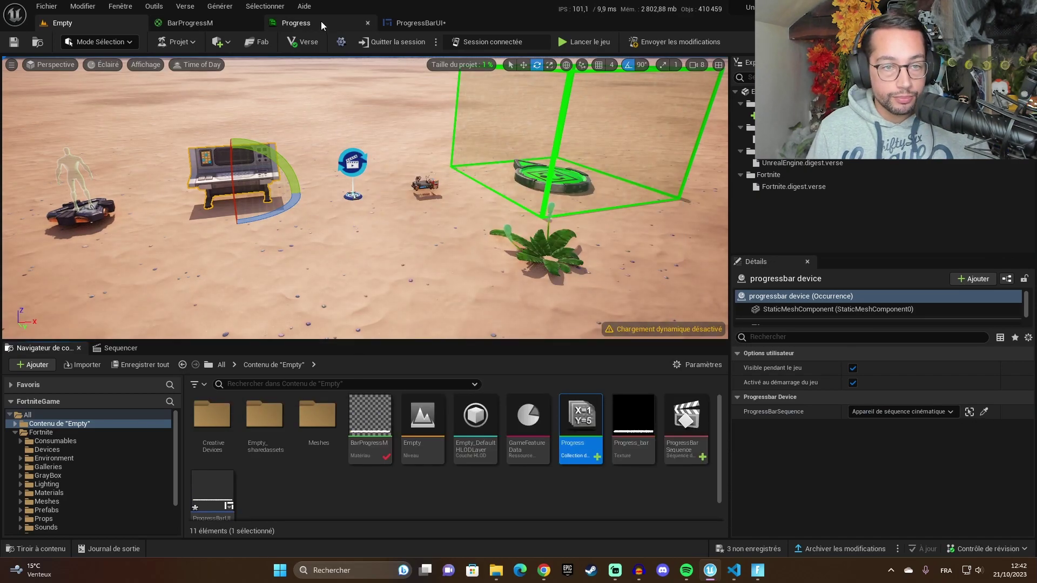
Review the Progress parameter collection, and place it in the BarProgressM graph as a second collection parameter node with its parameter name choices open.
left_click(321, 21)
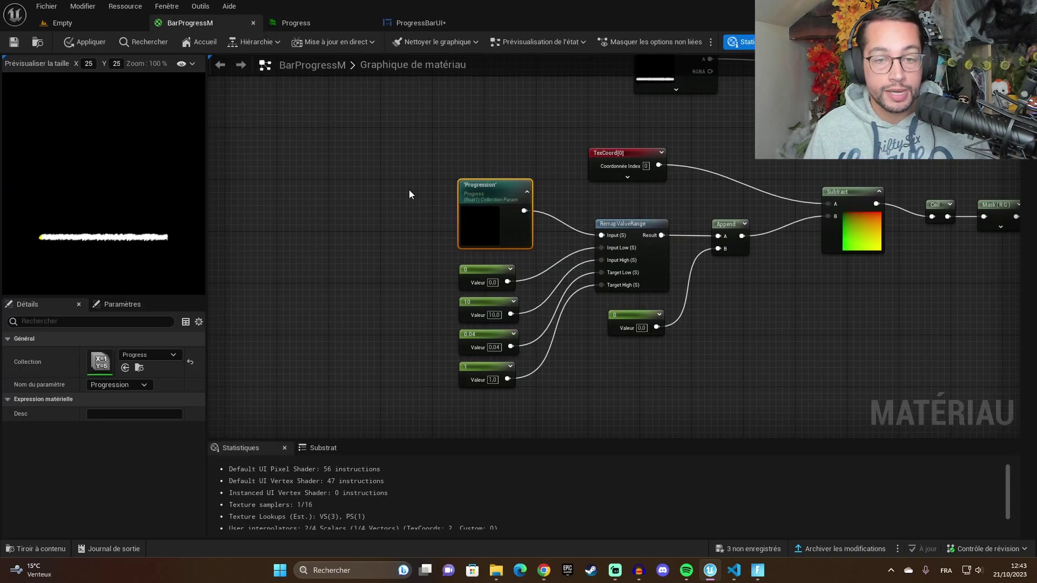
left_click(28, 546)
left_click_drag(531, 421, 357, 135)
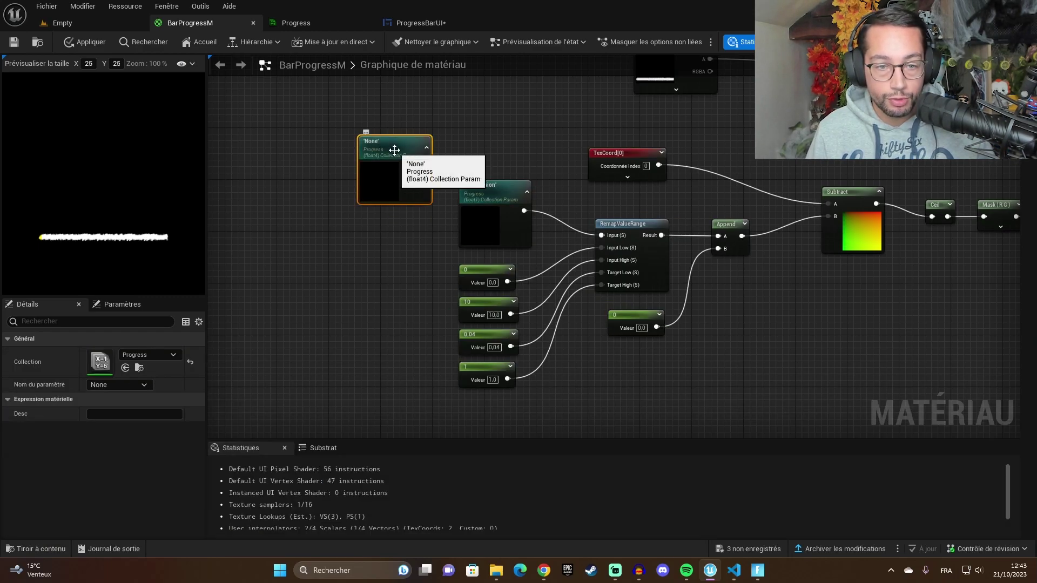
left_click(127, 384)
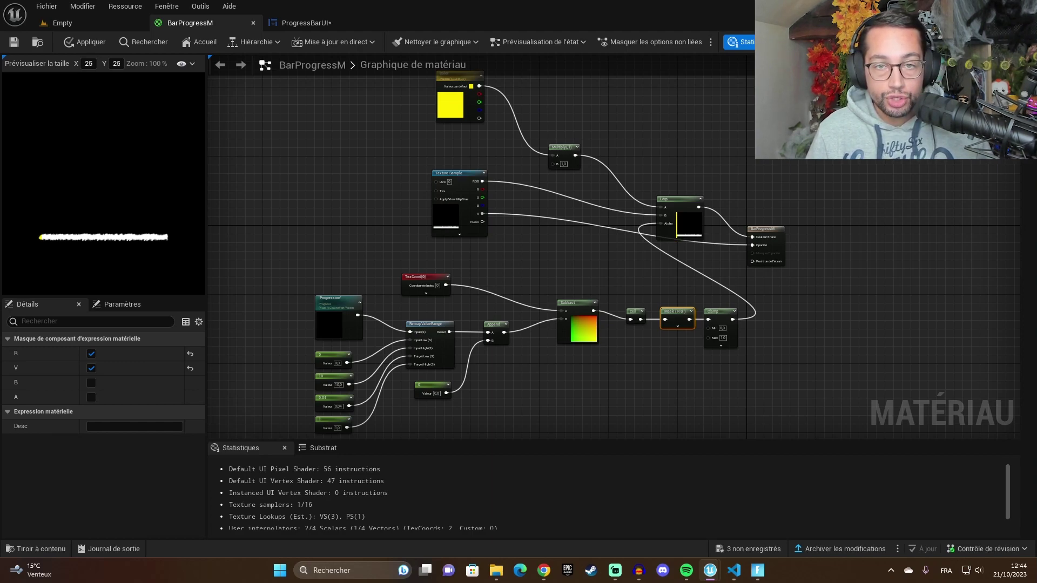
Float the Progress collection over the material graph, try a higher default value for Progression, and reset it to 0.
left_click_drag(365, 156, 860, 96)
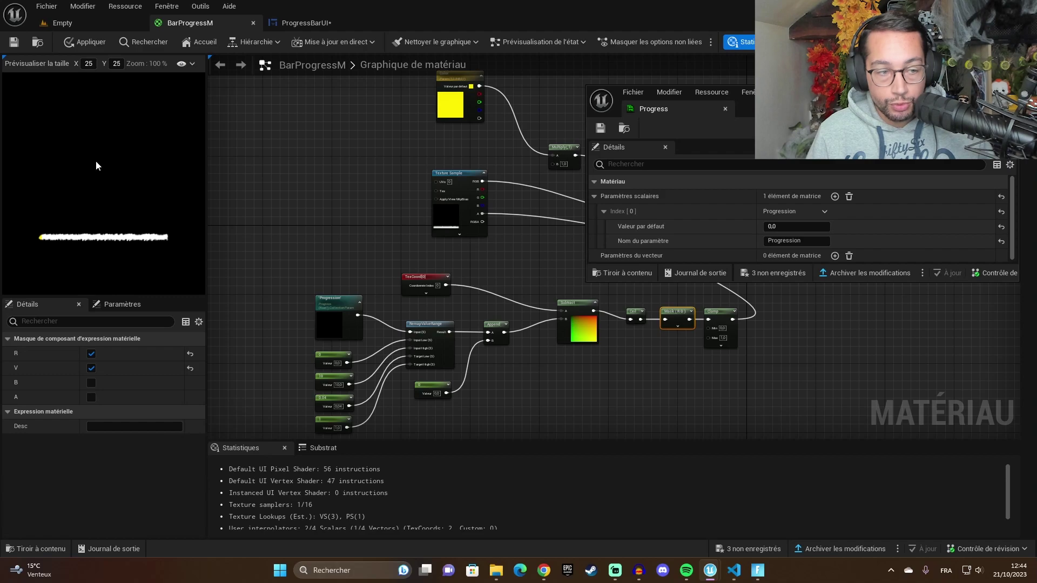
mouse_move(792, 227)
left_mouse_down()
mouse_move(827, 226)
mouse_move(805, 226)
left_mouse_up()
left_click(784, 226)
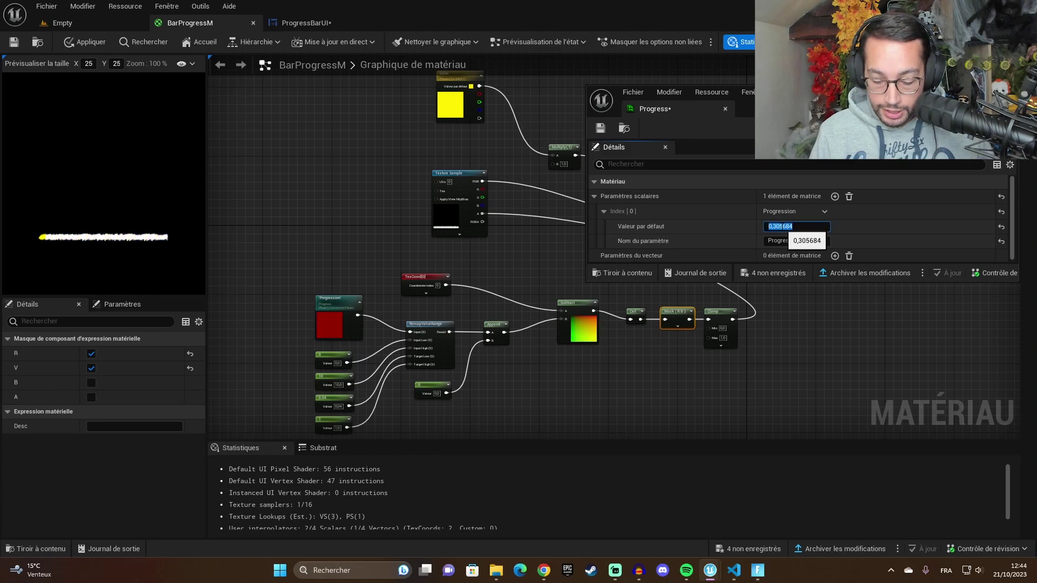
type("0")
key("Return")
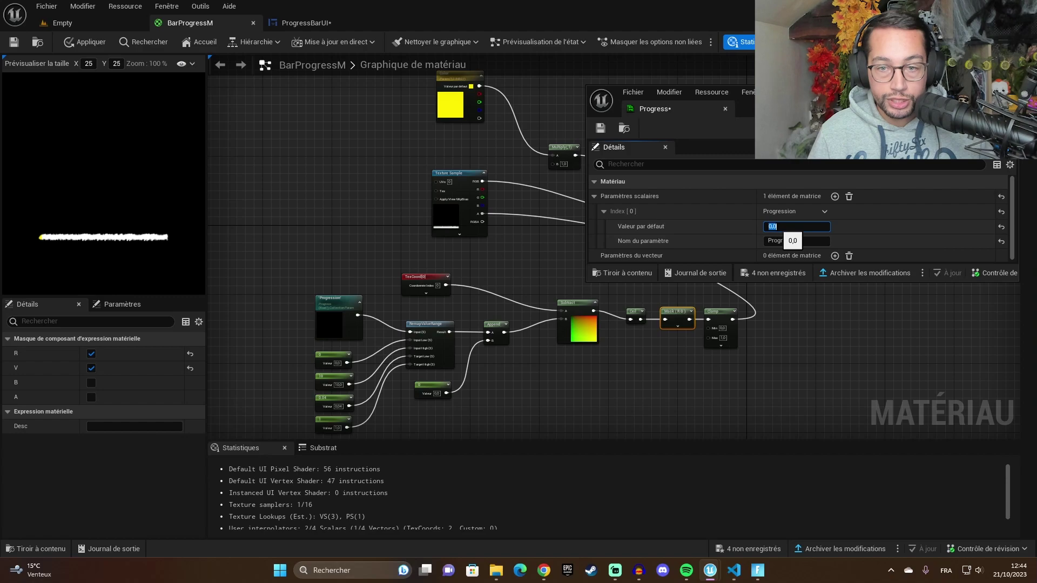
Dock the Progress collection back among the open assets and return to the BarProgressM material.
left_click_drag(655, 109, 283, 29)
left_click(287, 29)
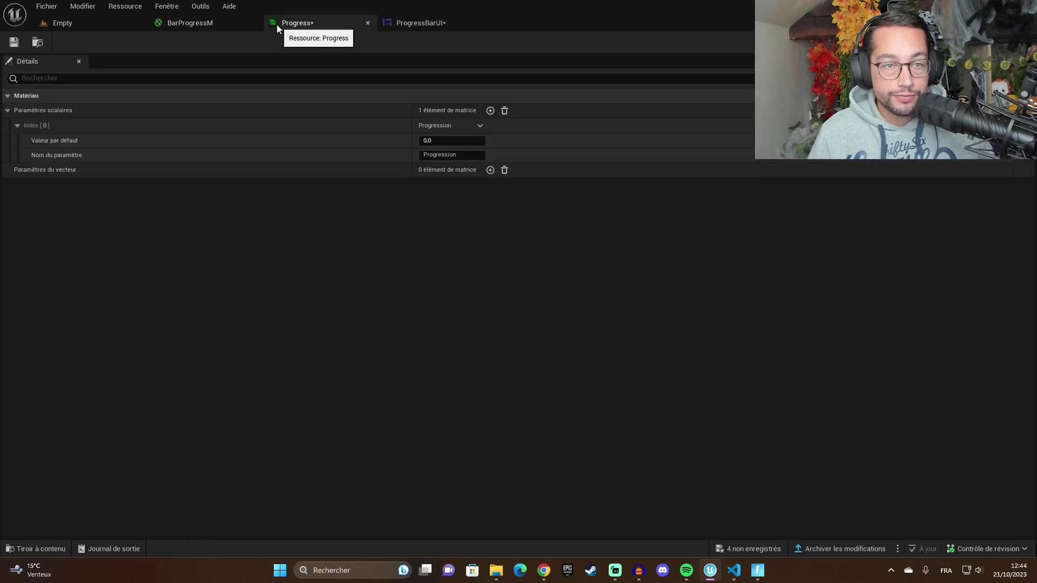
left_click(209, 23)
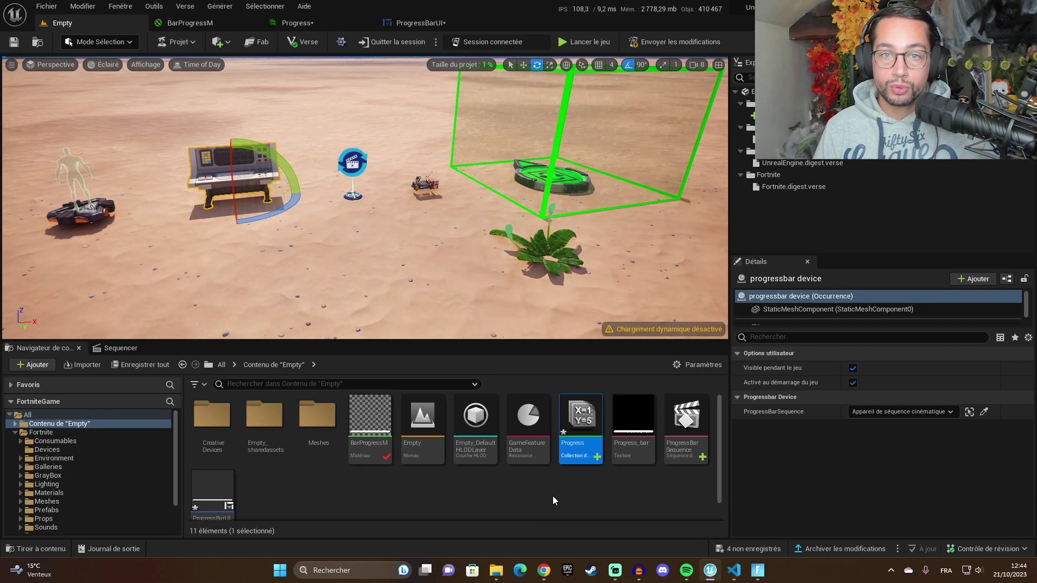
right_click(553, 500)
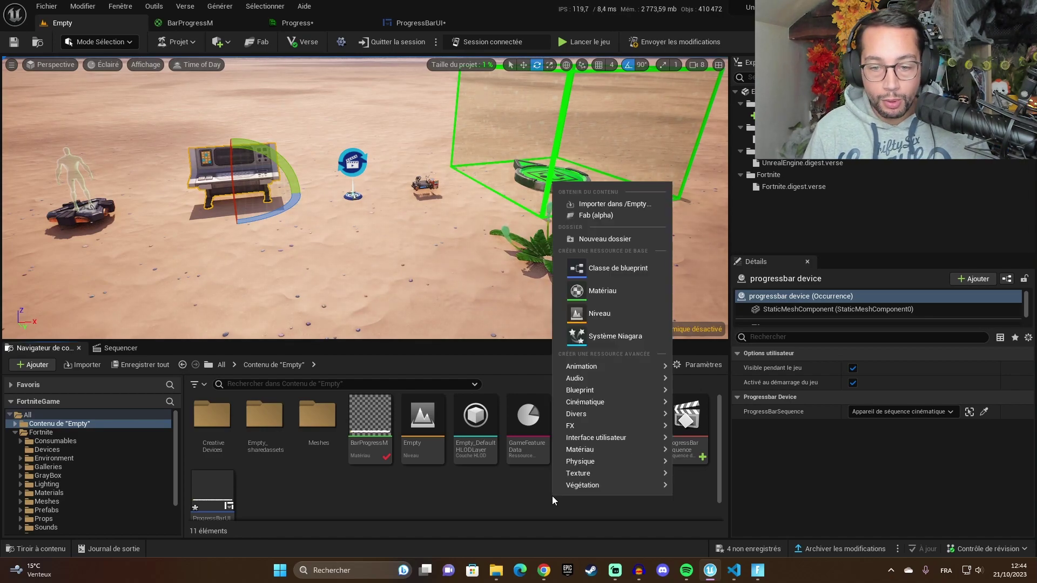
mouse_move(636, 441)
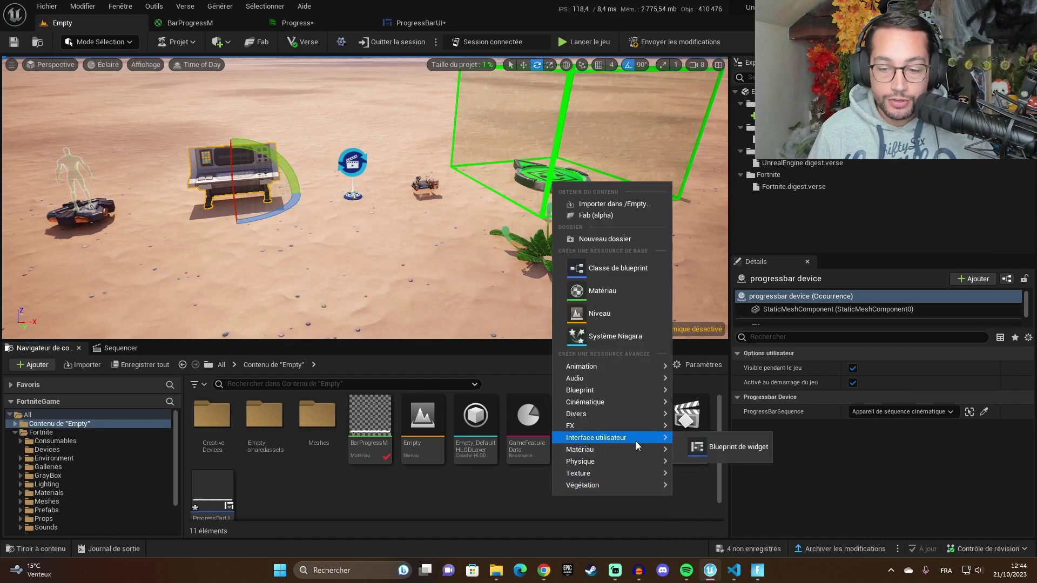
left_click(728, 446)
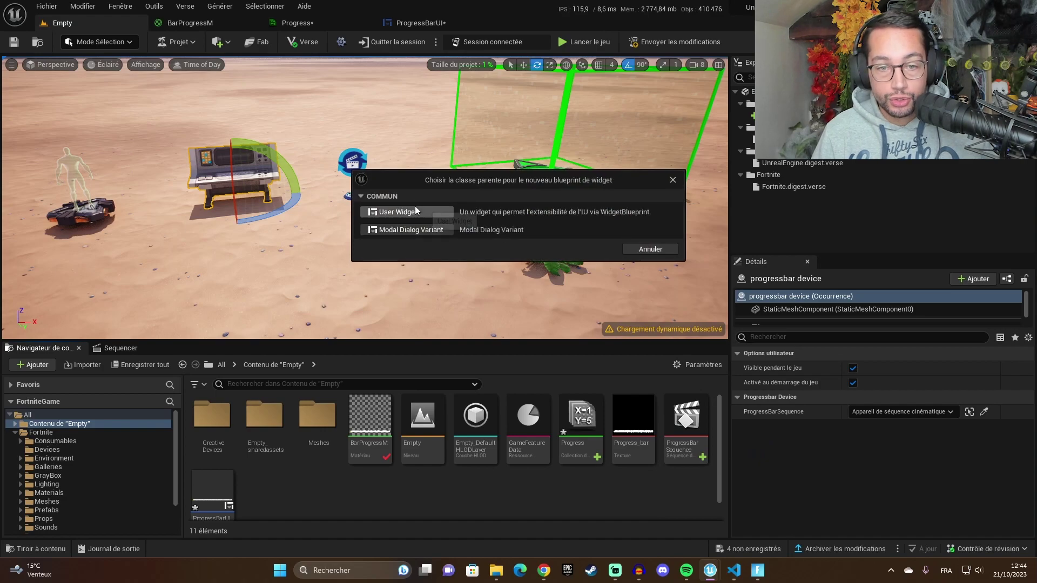
left_click(671, 180)
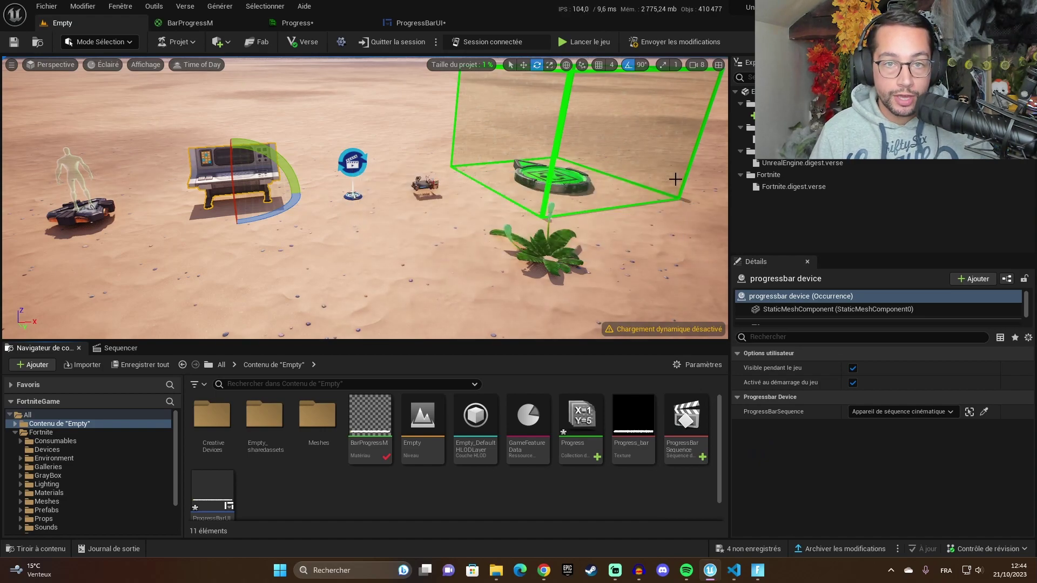
Open the ProgressBarUI widget and look over the project assets from it.
left_click(448, 25)
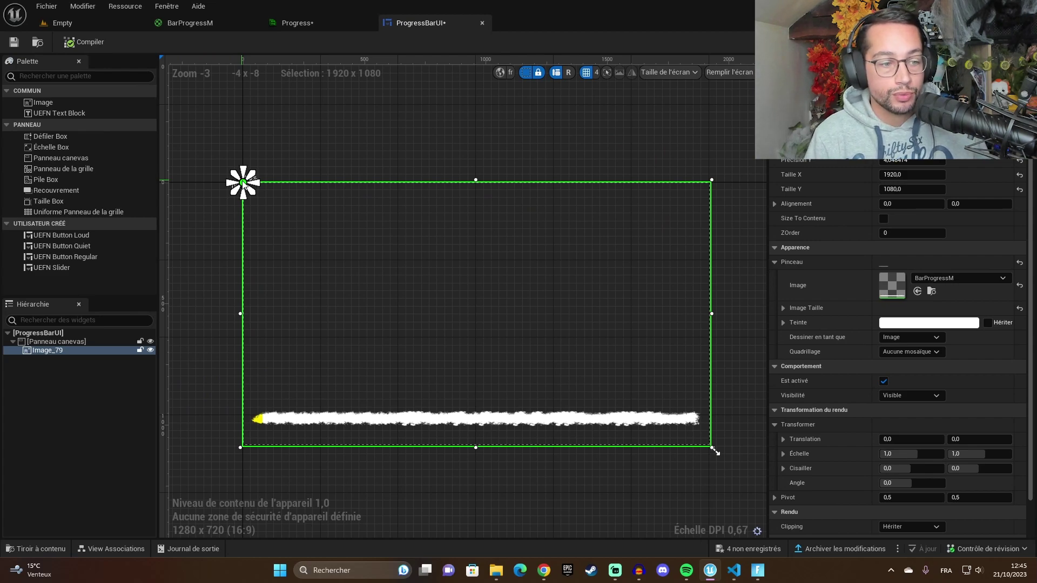
left_click(38, 549)
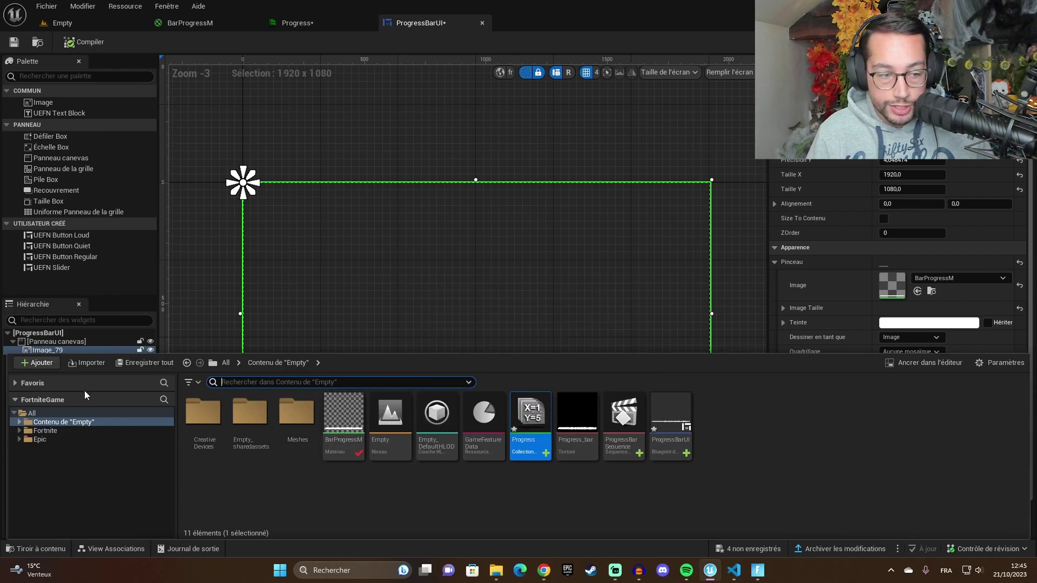
left_click(640, 226)
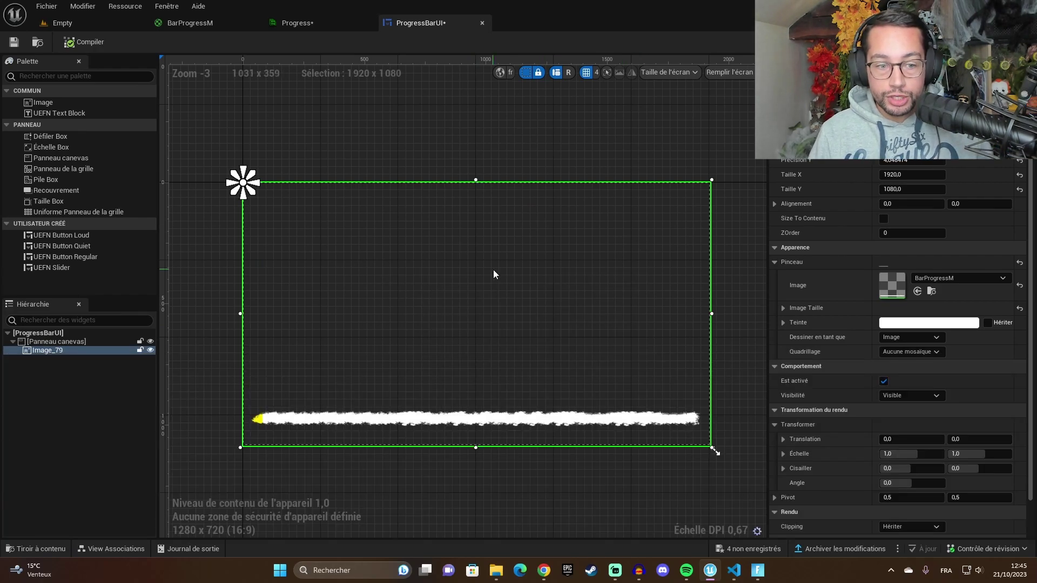
Try a narrower width for the progress bar image and set its Taille X back to 1920.
mouse_move(913, 175)
left_mouse_down()
mouse_move(894, 175)
mouse_move(912, 174)
left_mouse_up()
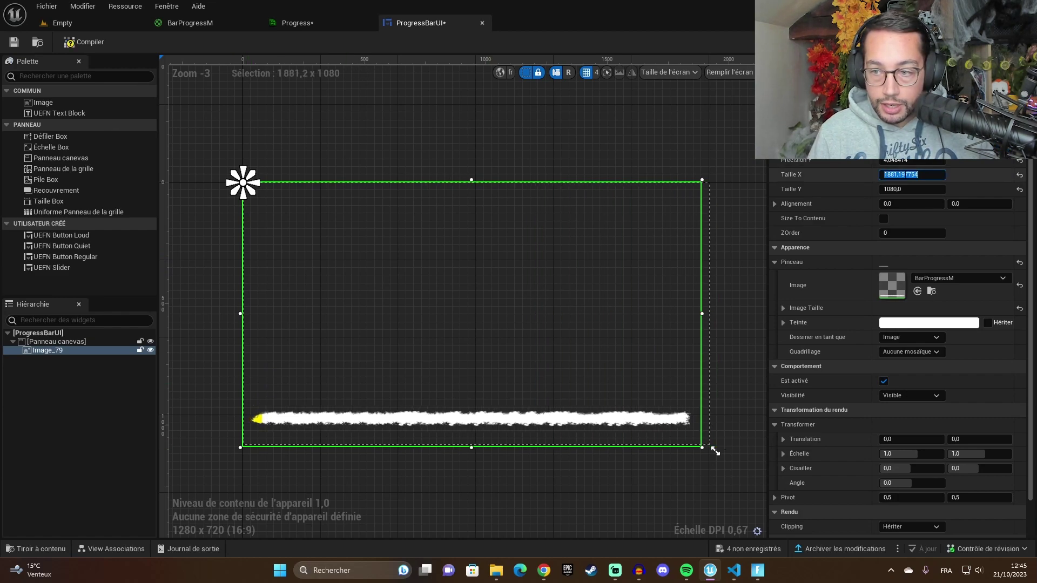
type("1920")
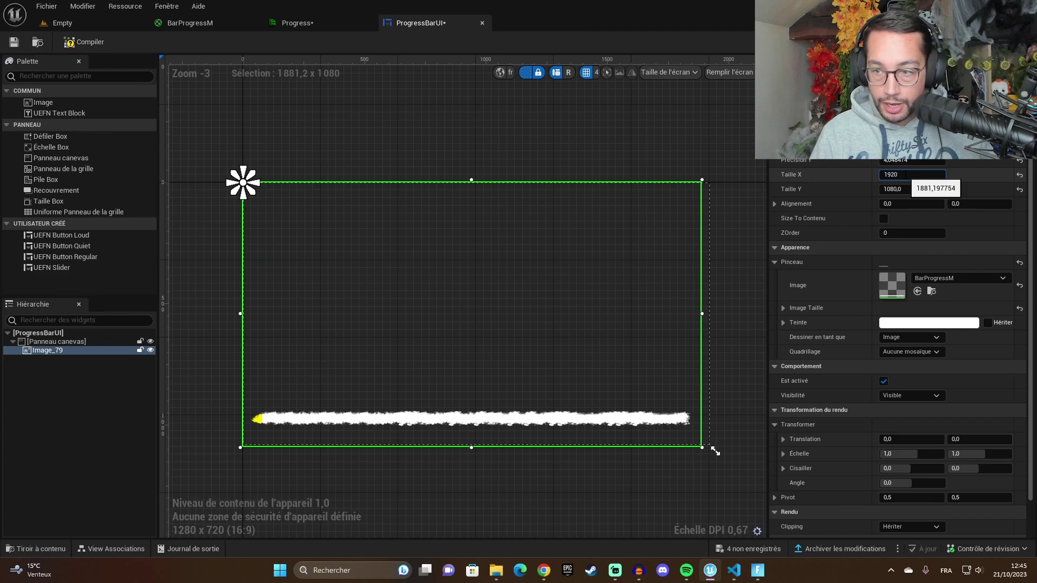
key("Return")
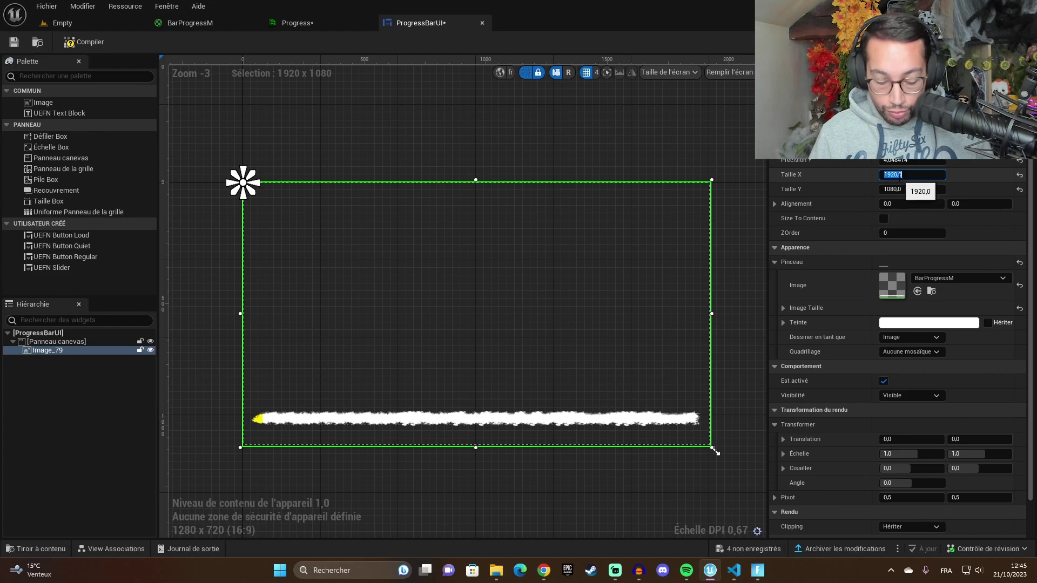
Try a 1024 by 1024 size for the progress bar image and set its Taille Y back to 1080.
type("1024")
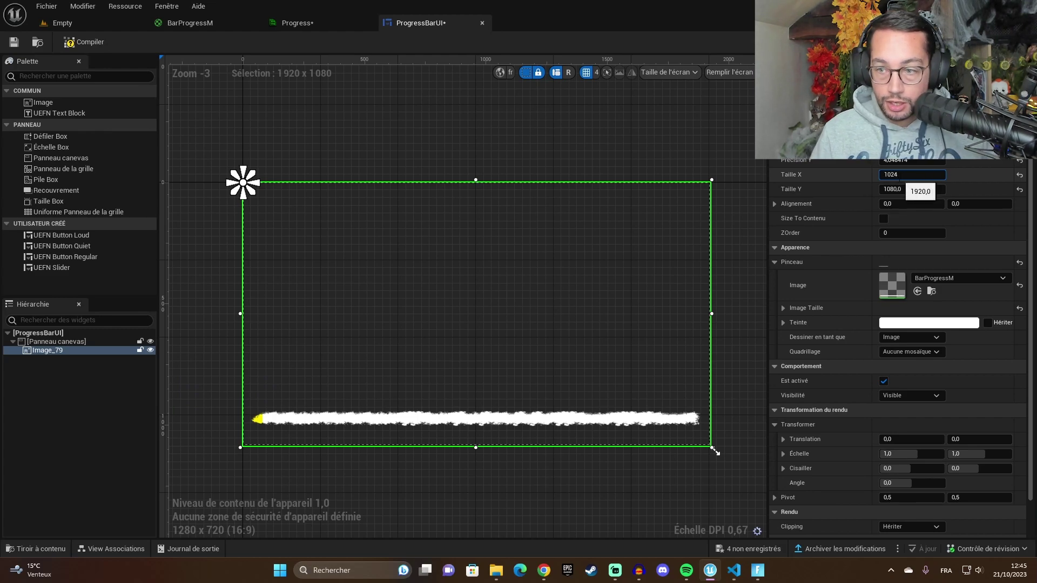
left_click(903, 189)
type("1024")
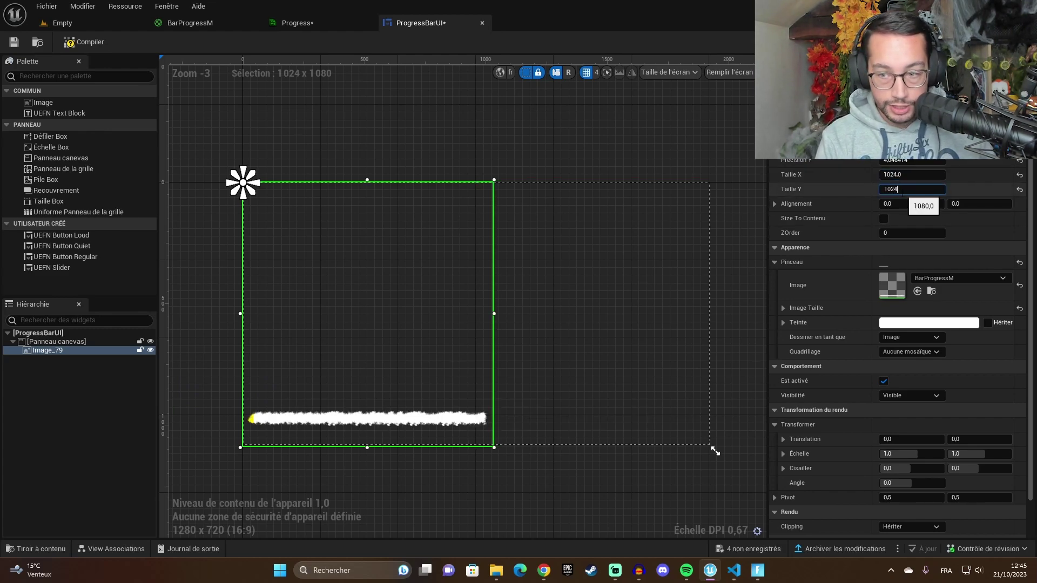
key("Return")
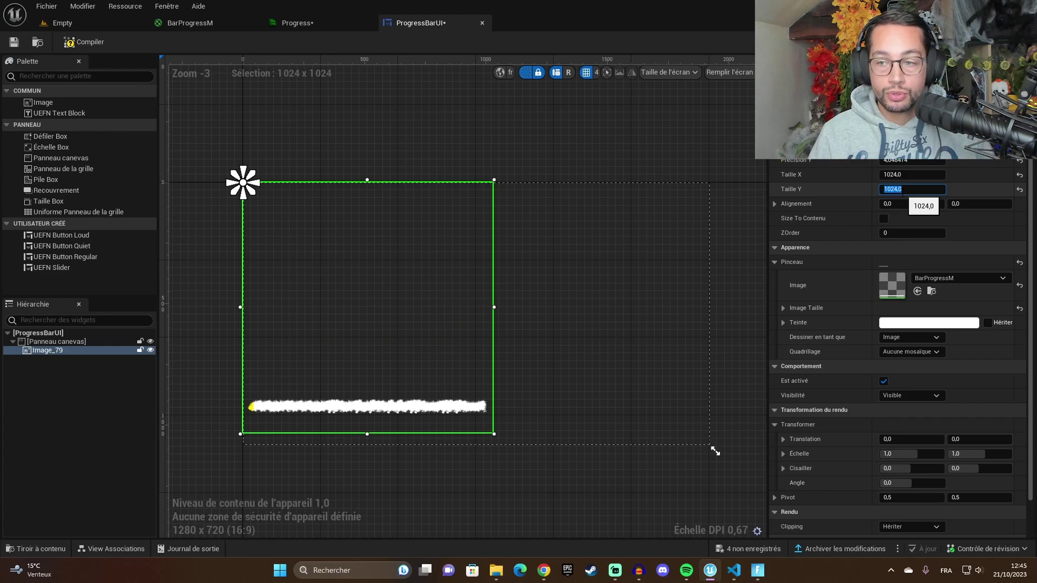
type("1080")
key("Return")
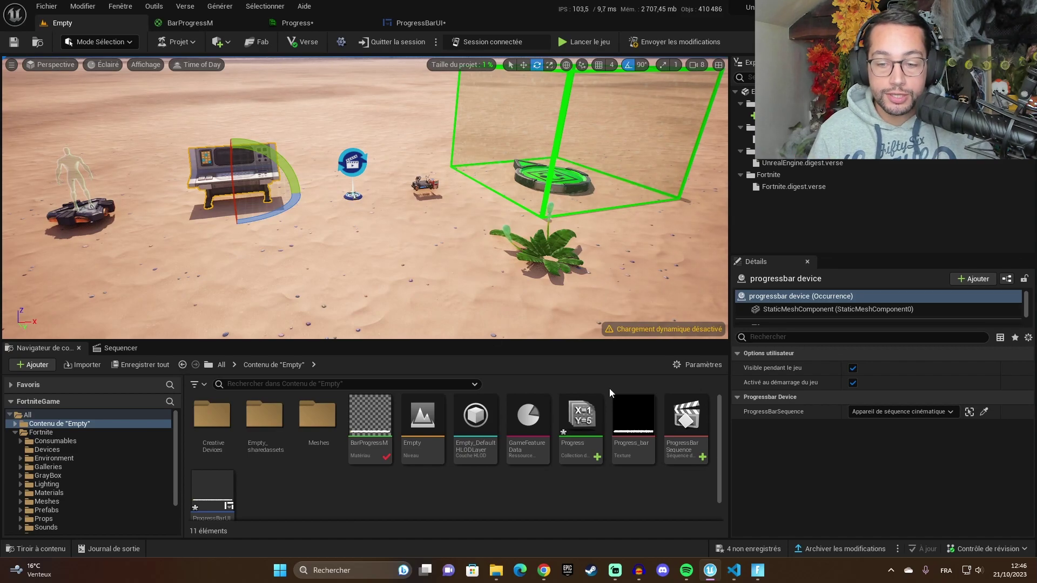
right_click(579, 489)
mouse_move(647, 397)
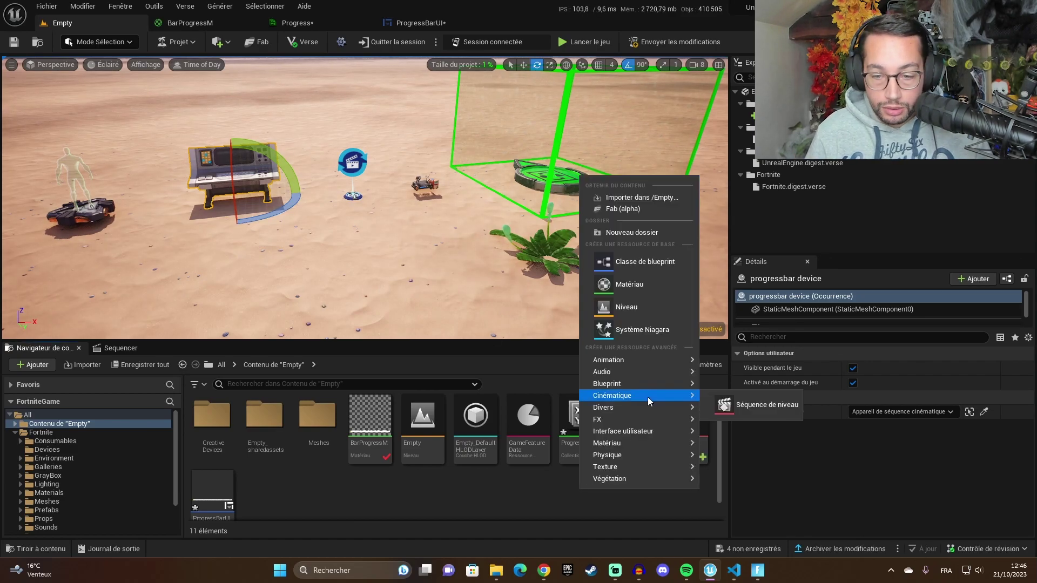
left_click(508, 494)
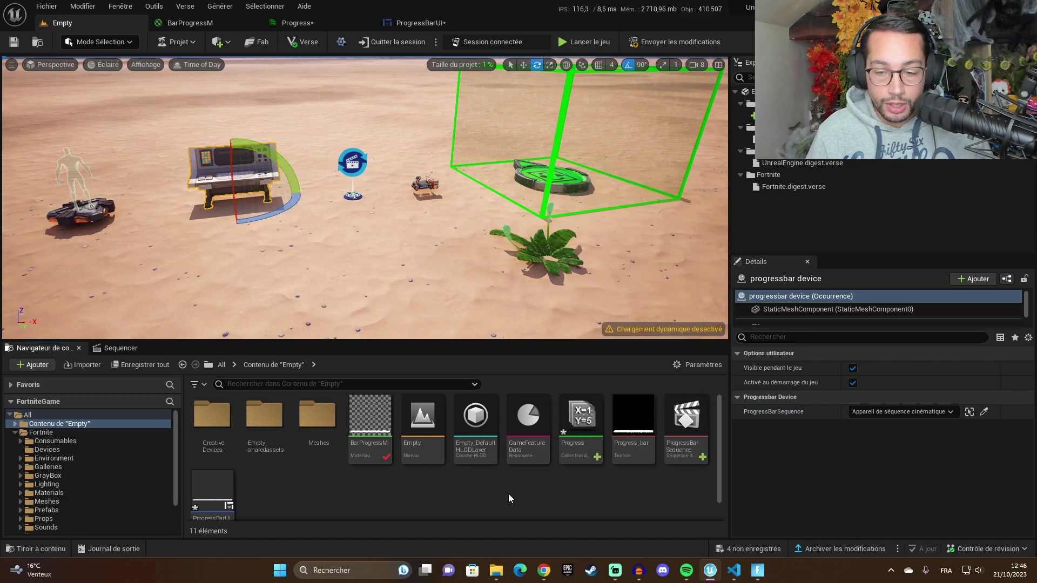
Open ProgressBarSequence in the Sequencer and look over the kinds of track that can be added.
double_click(686, 420)
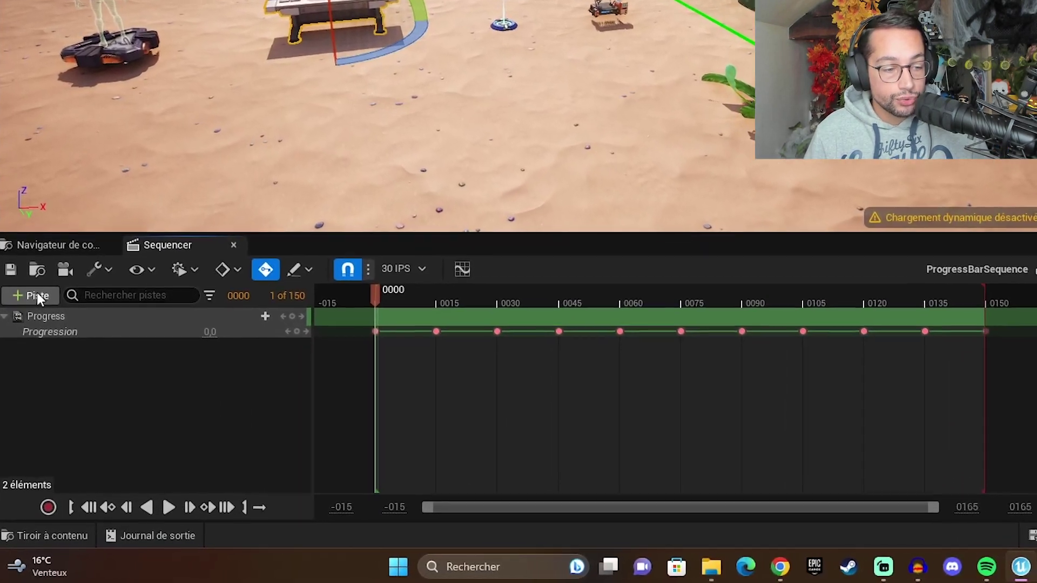
left_click(29, 373)
mouse_move(150, 493)
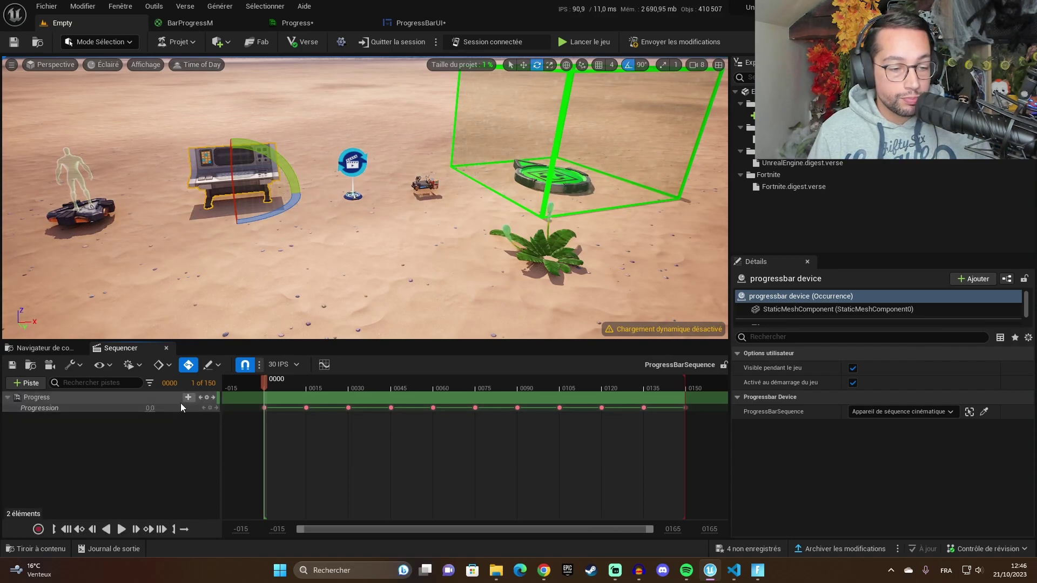
Select the Progression track and step through its keys at frames 15, 30, 45 and 150.
left_click(88, 407)
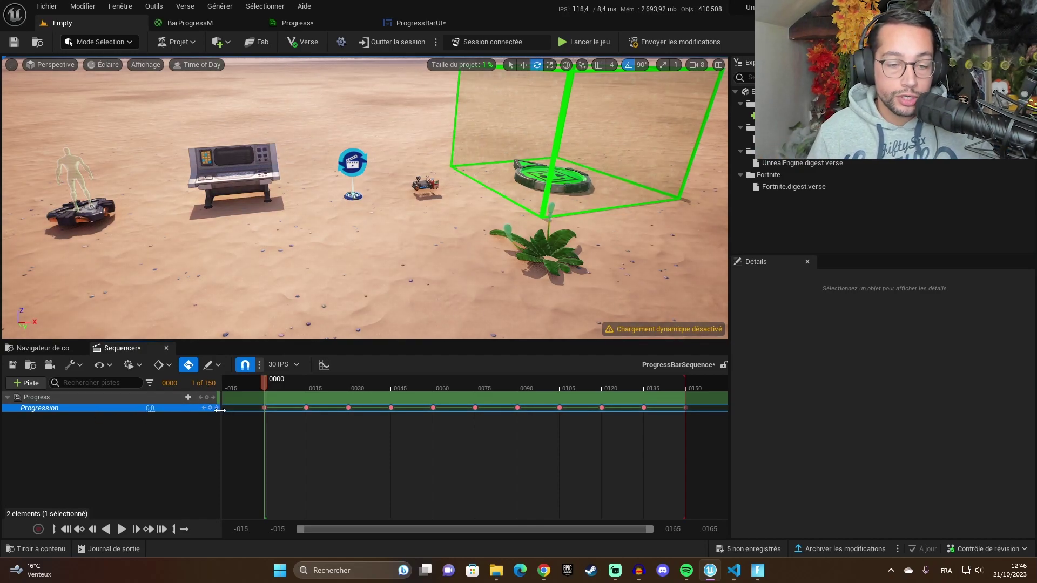
left_click(306, 408)
left_click(348, 408)
left_click(392, 408)
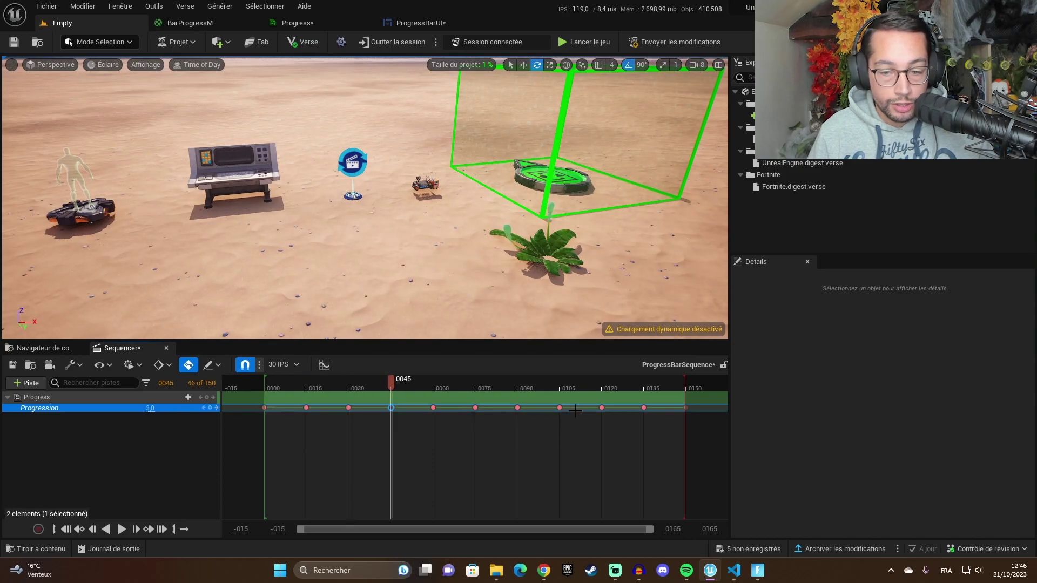
left_click(685, 410)
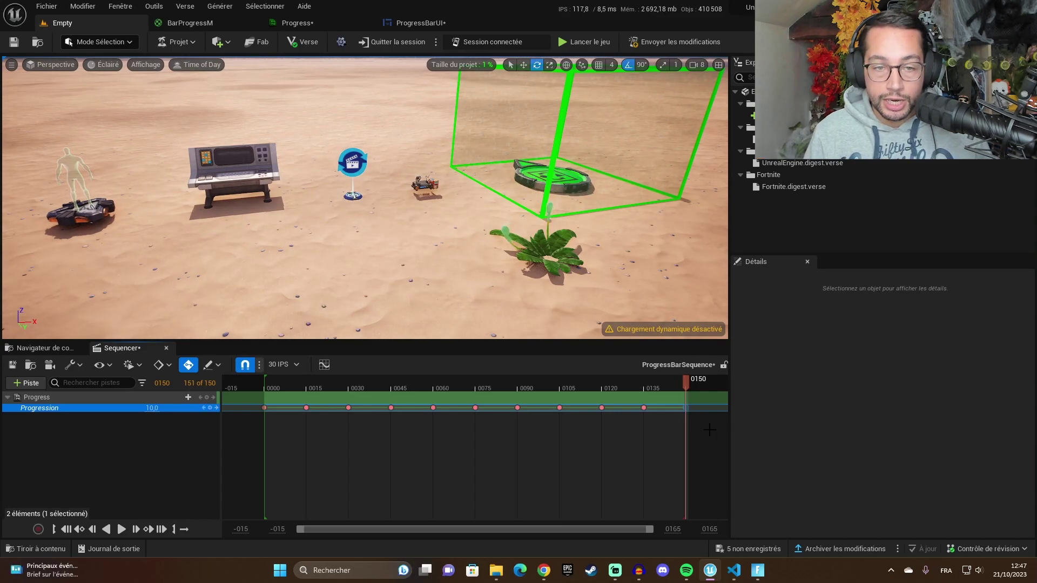
Preview the bar in the sky by scrubbing the sequence from frame 0 to 150 and back to 0, and save the sequence.
mouse_move(551, 294)
right_mouse_down()
mouse_move(557, 254)
mouse_move(477, 263)
right_mouse_up()
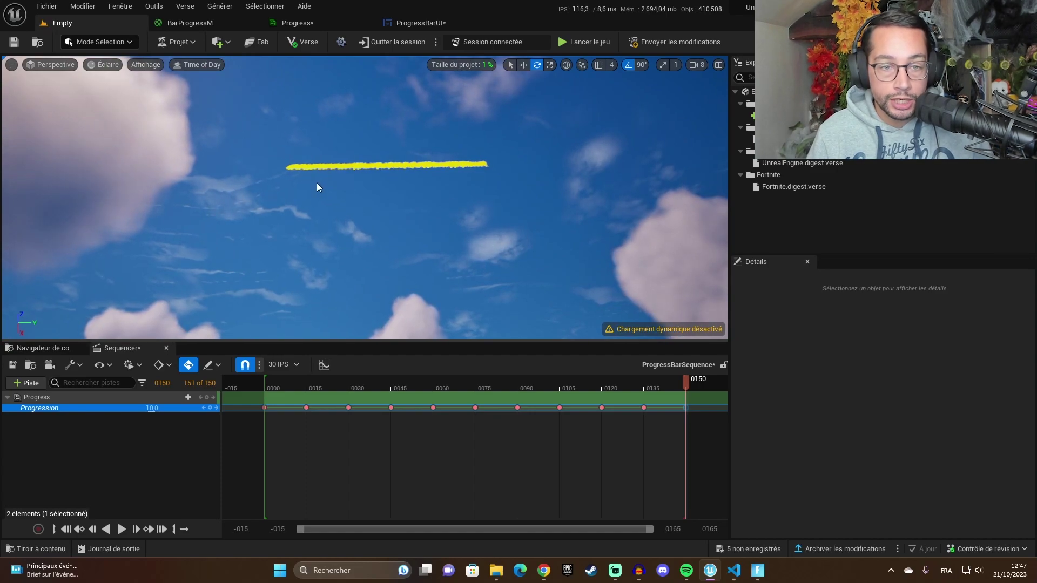
left_click(265, 379)
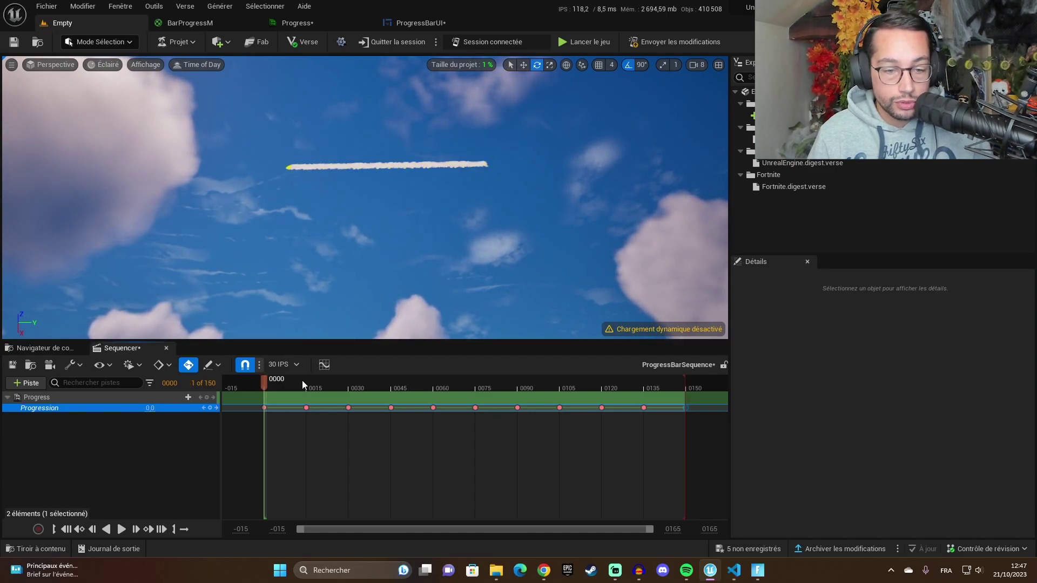
left_click_drag(267, 378, 686, 386)
left_click_drag(297, 387, 264, 374)
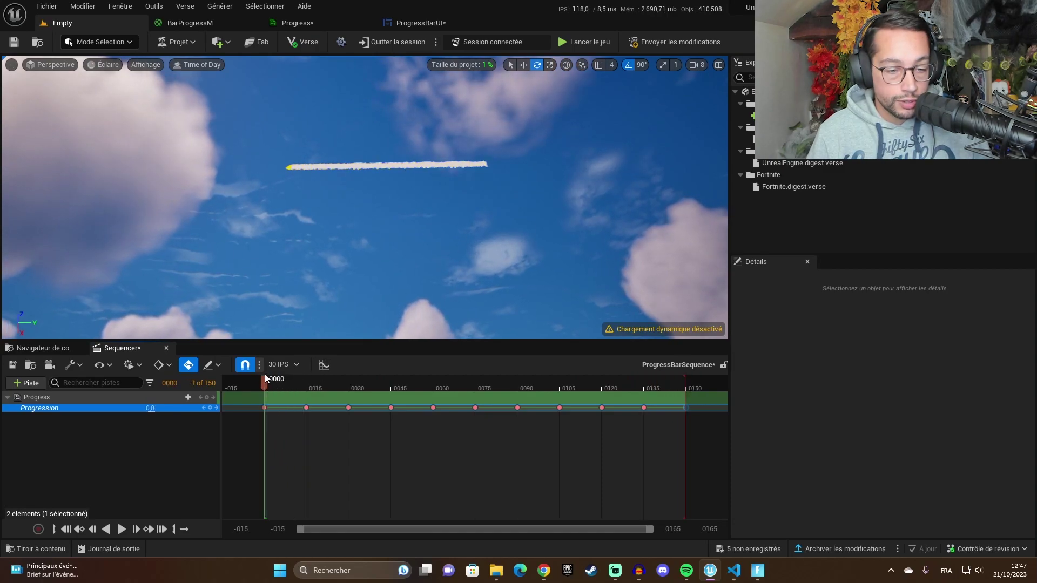
key("ctrl+s")
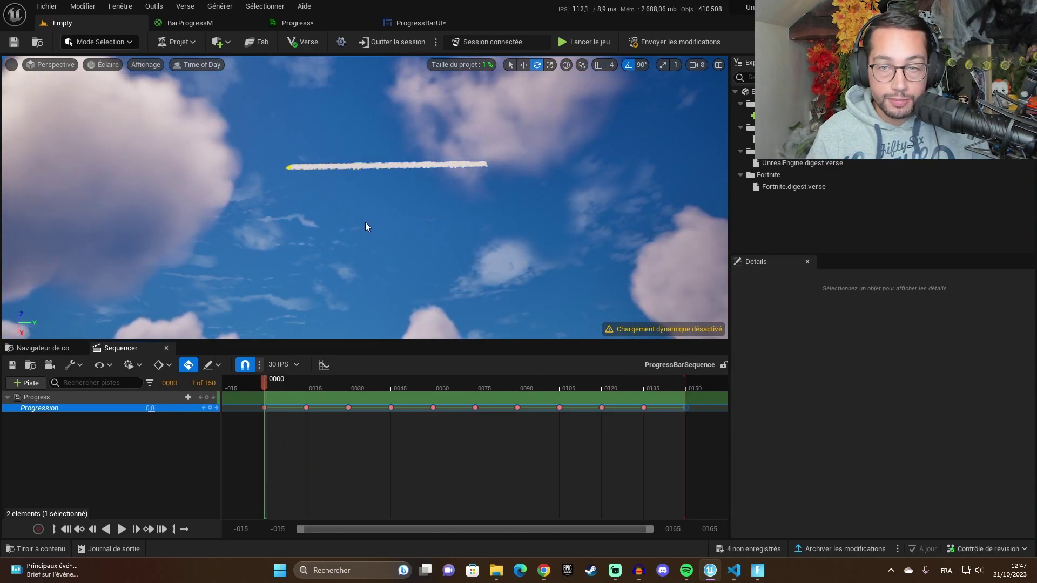
Bring back the project assets, look at the Verse project files and switch to Visual Studio Code with progressbar_device.verse.
key("ctrl+space")
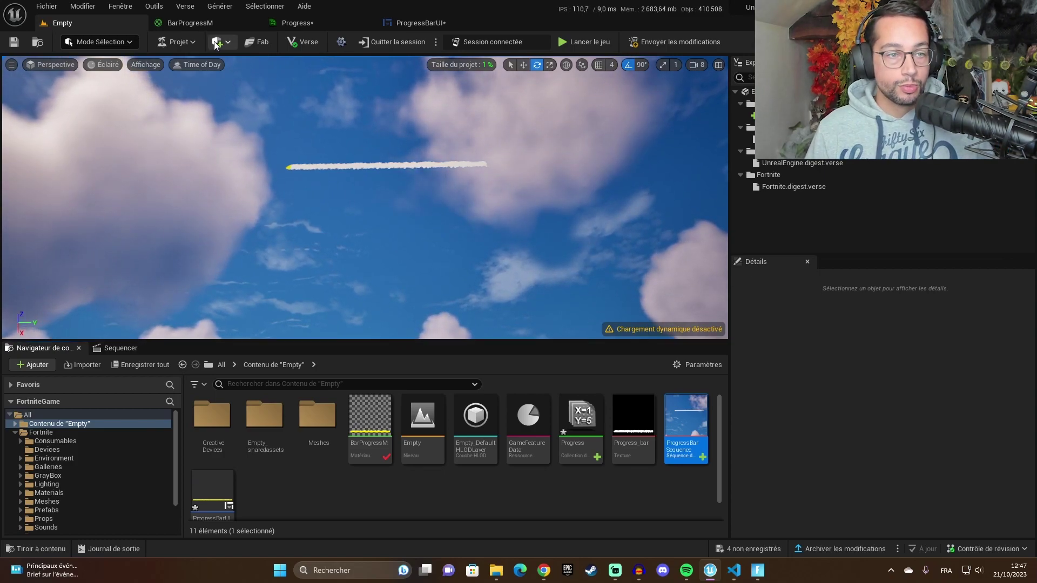
right_click(781, 157)
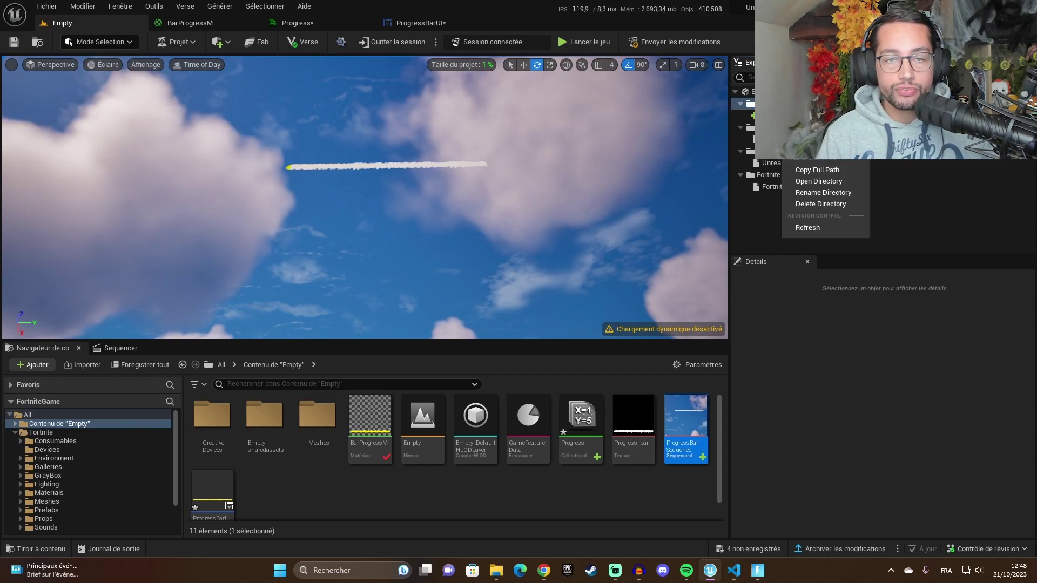
left_click(772, 115)
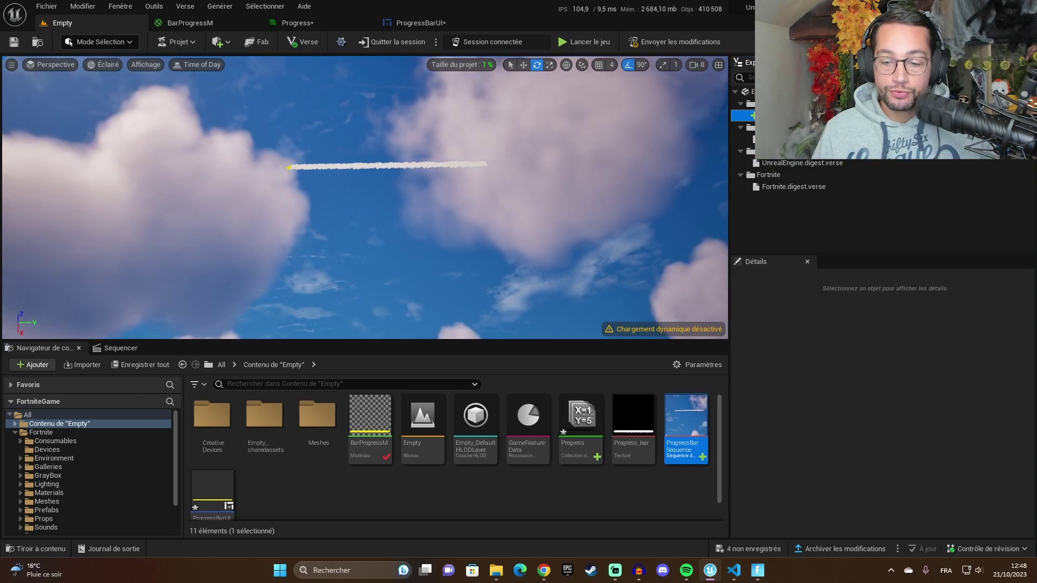
left_click(740, 578)
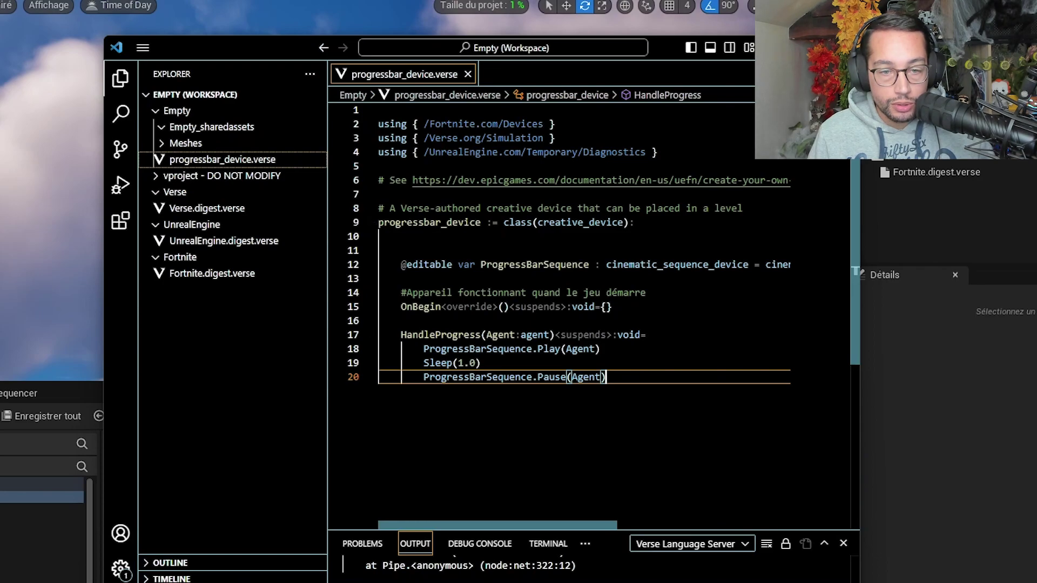
Read the progressbar_device.verse script, highlight the comment above OnBegin and return to the level in the Fortnite editor.
mouse_move(580, 223)
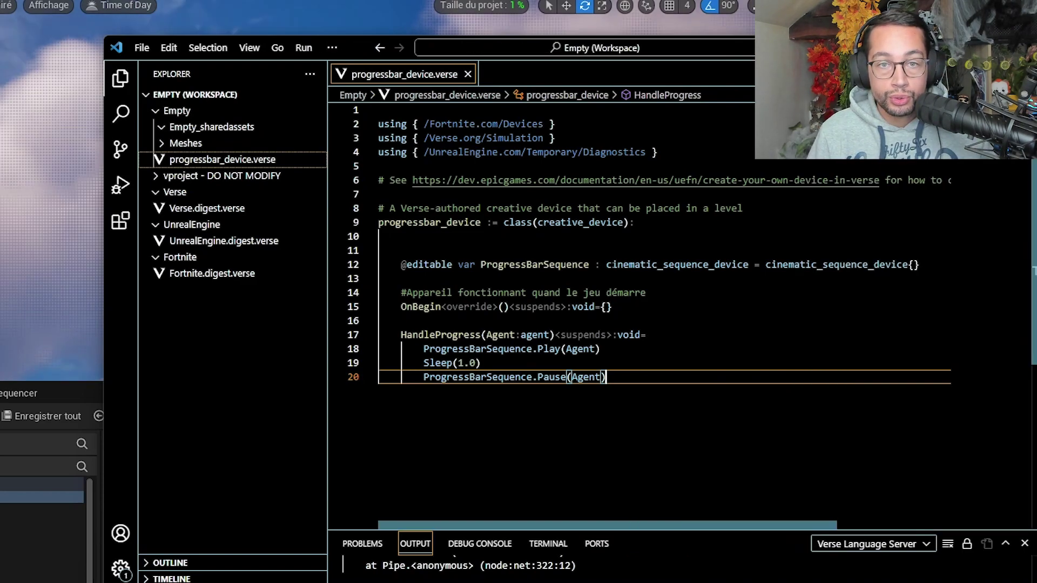
mouse_move(675, 265)
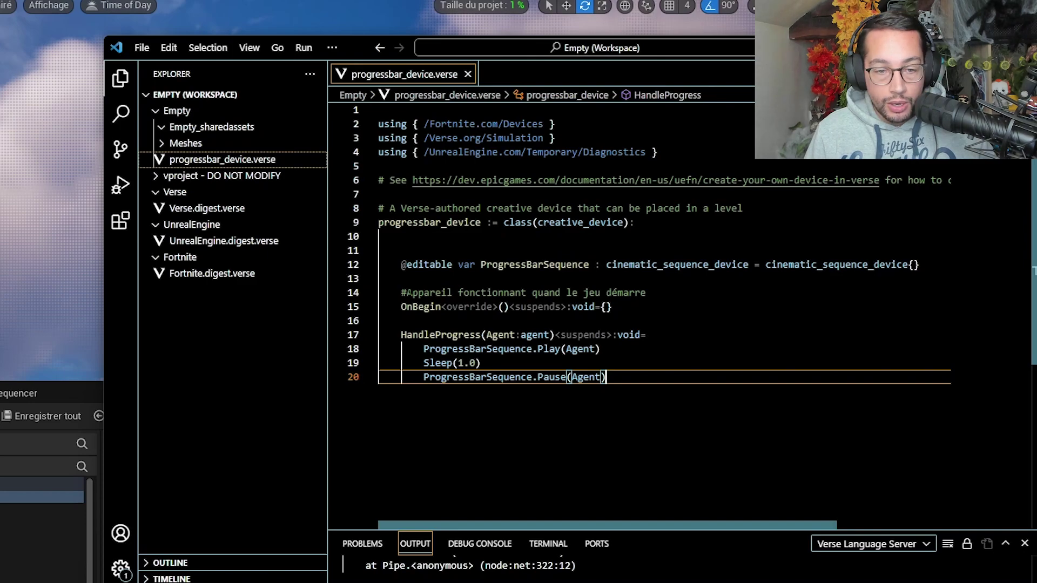
left_click_drag(401, 292, 647, 293)
left_click(646, 292)
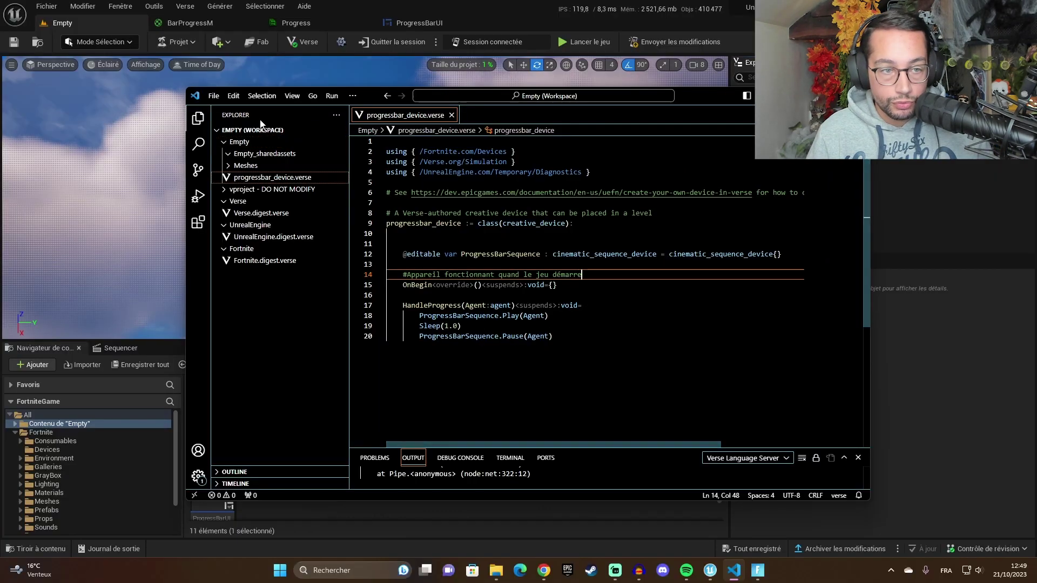
left_click(141, 47)
left_click(257, 275)
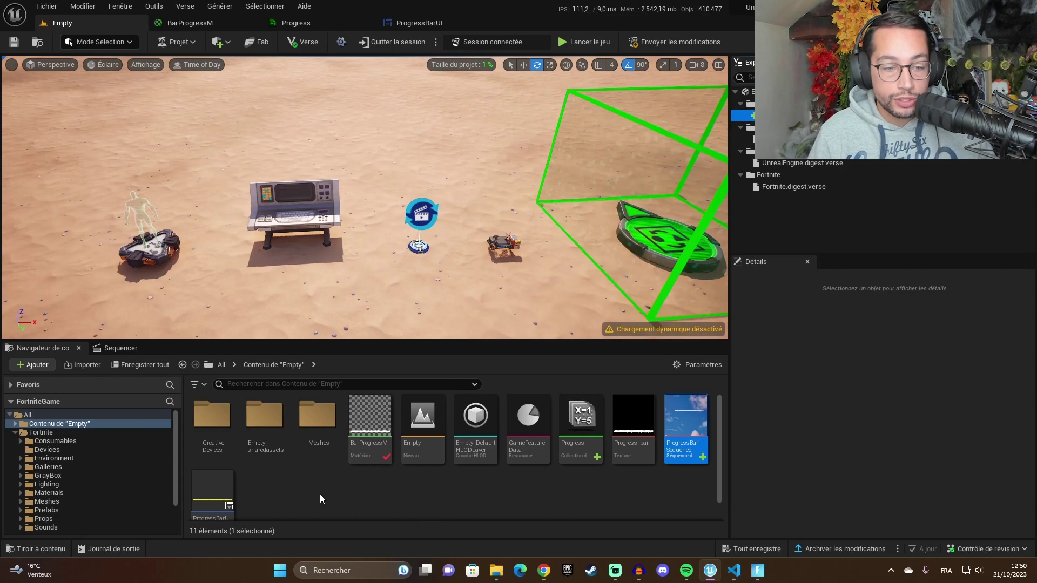
Try placing a second progressbar_device from the CreativeDevices folder behind the existing one, and undo the placement.
double_click(222, 425)
left_click_drag(210, 427, 355, 162)
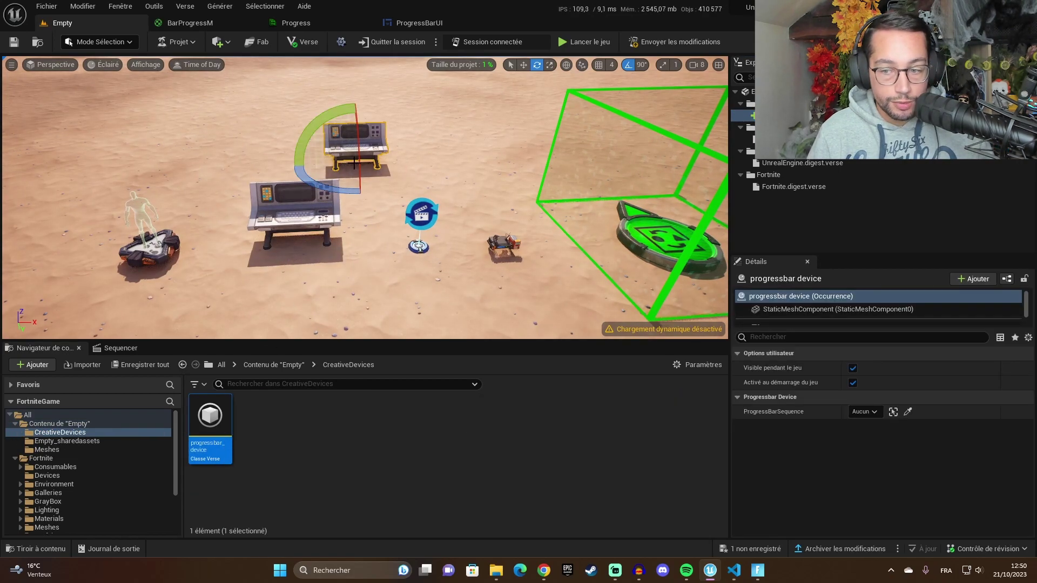
key("ctrl+z")
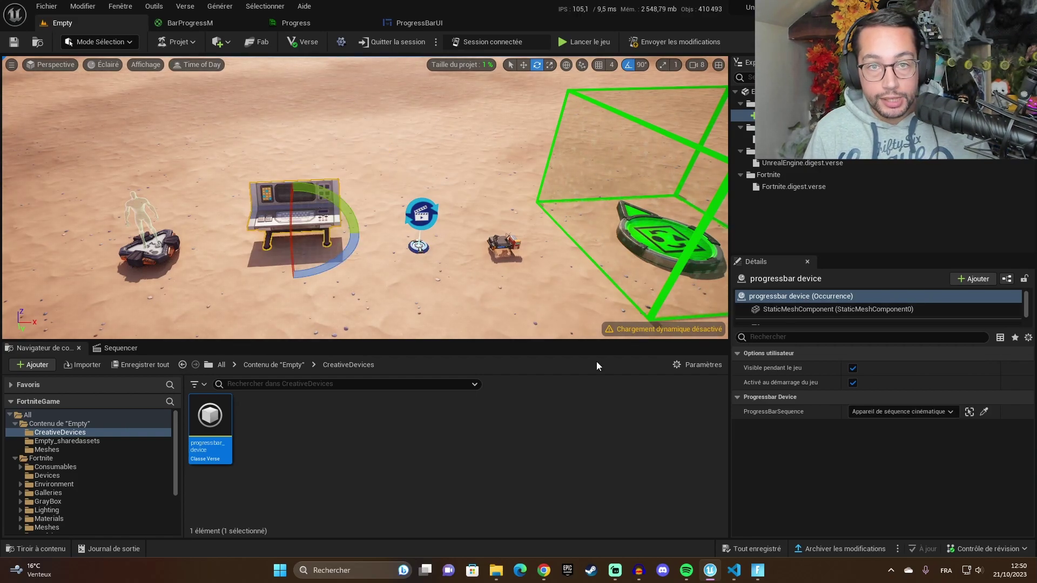
Check the actor choices for the device's ProgressBarSequence reference and search the Fortnite Devices folder for SEQ.
left_click(950, 412)
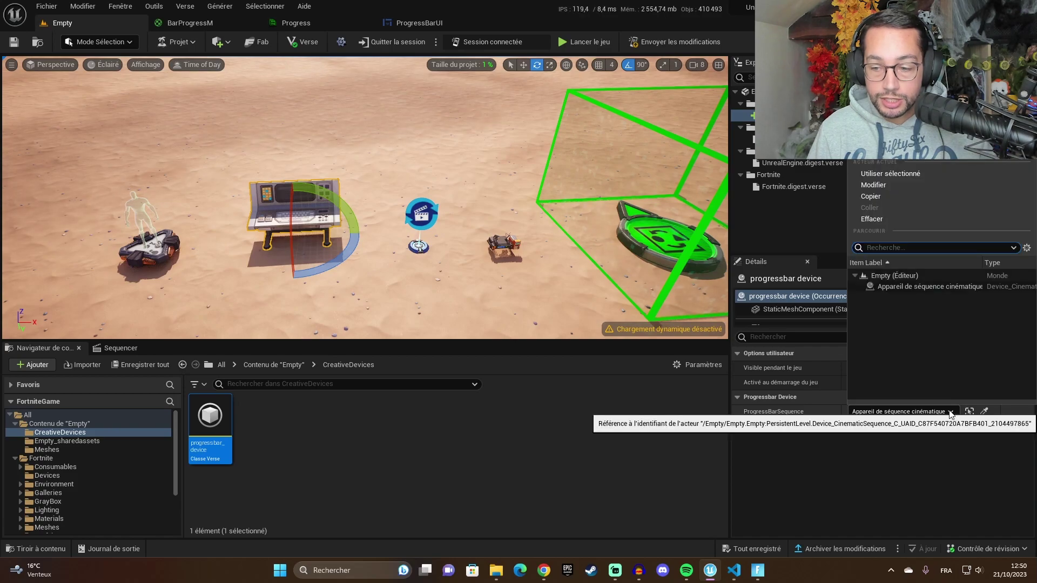
left_click(950, 412)
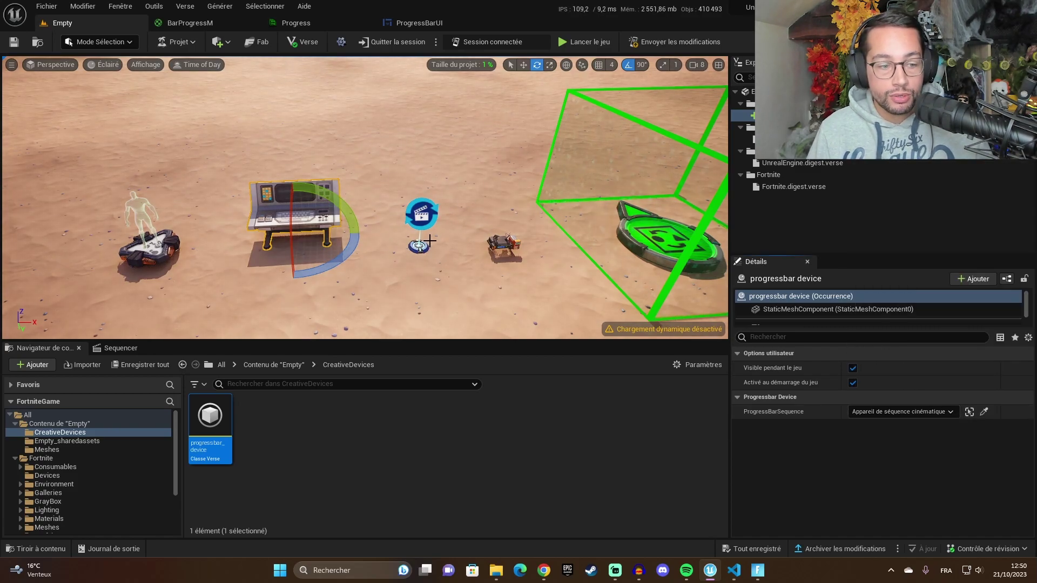
left_click(46, 475)
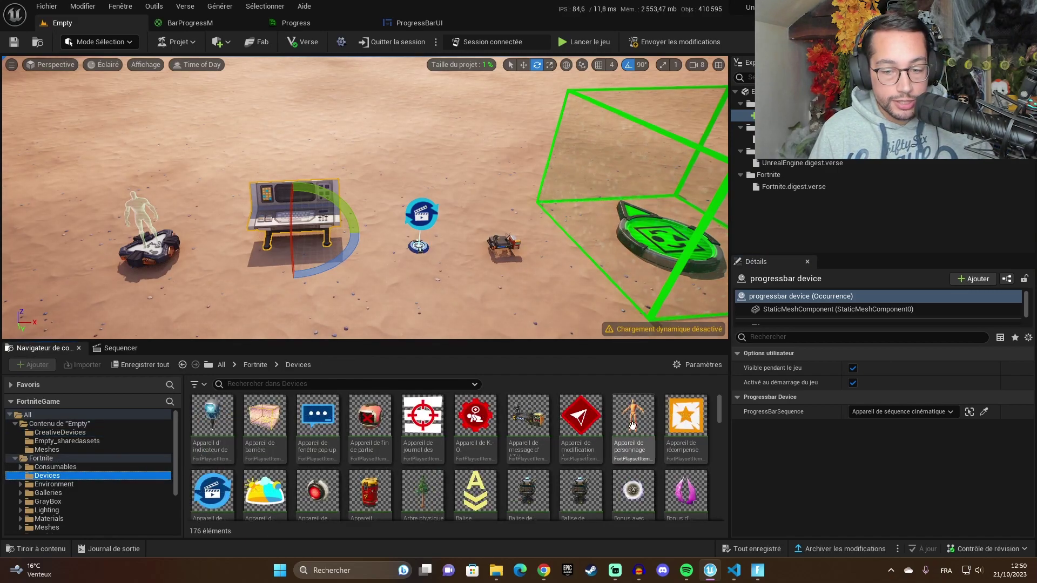
key("ctrl+f")
type("SEQ")
left_click(590, 485)
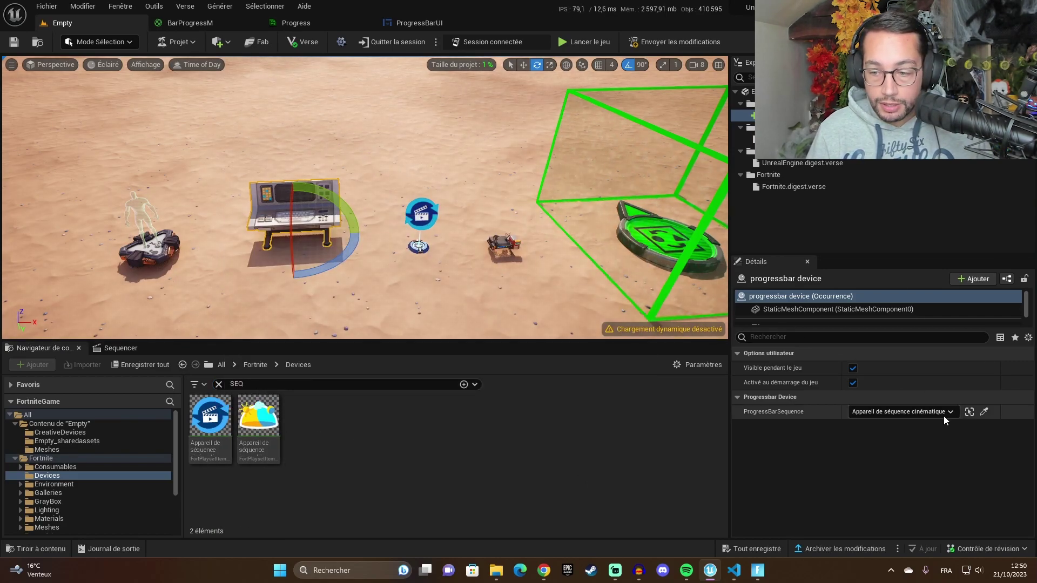
Select the referenced cinematic sequence device and review its sequence, visibility, playback speed and play and pause function bindings.
left_click(970, 411)
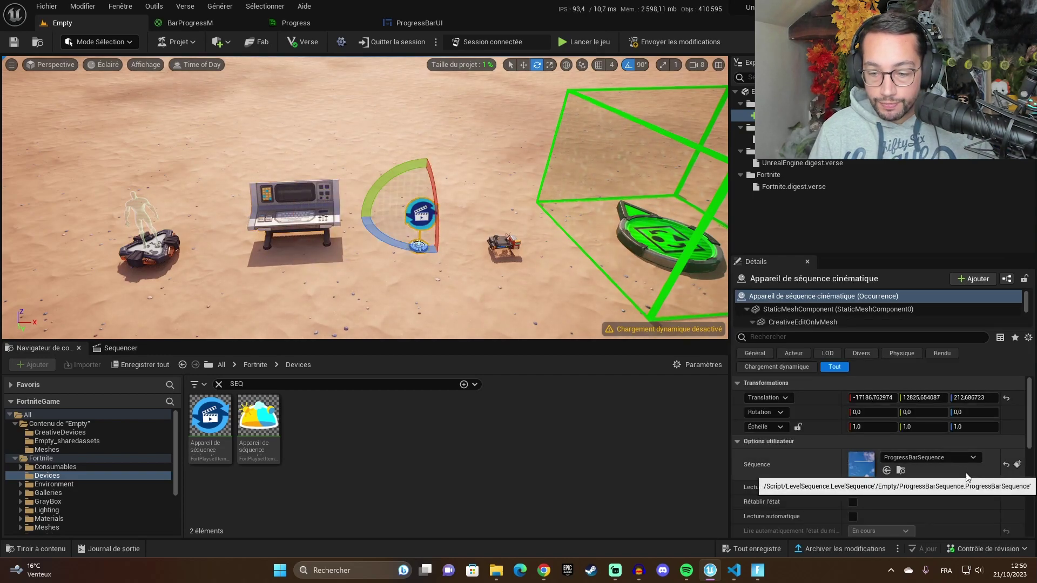
scroll(776, 422, "down", 2)
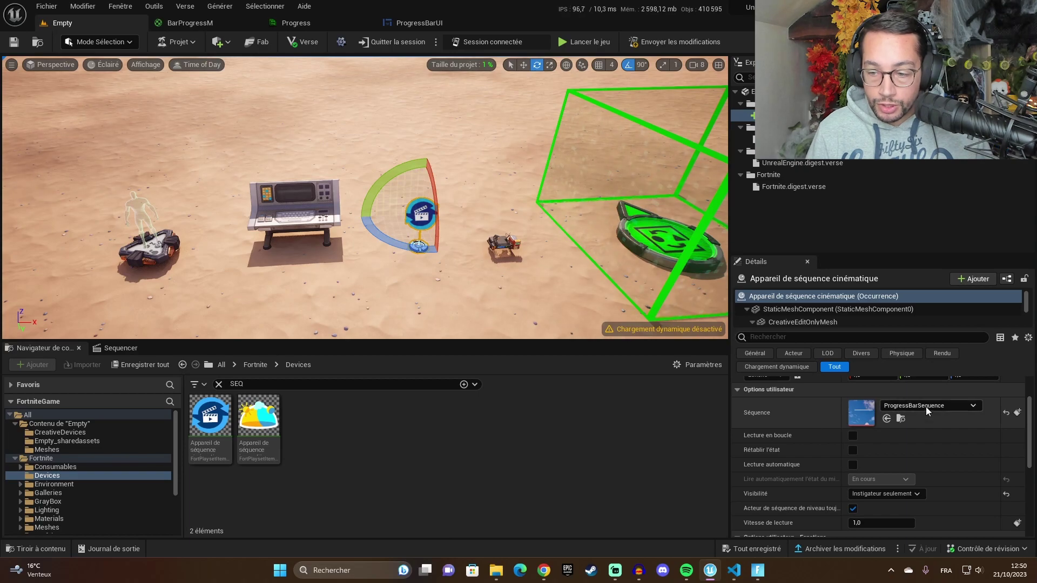
left_click(54, 424)
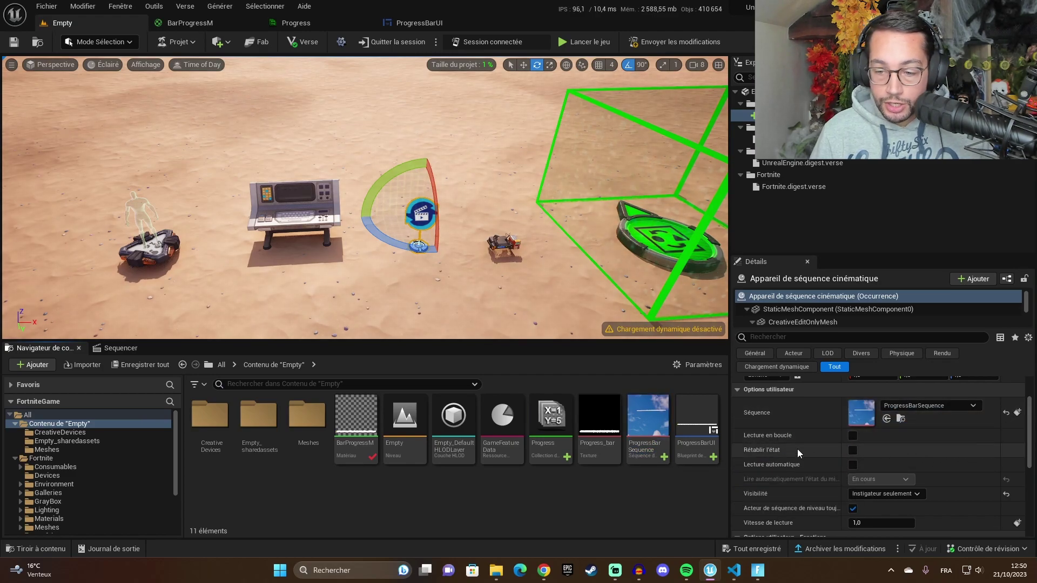
scroll(893, 445, "down", 3)
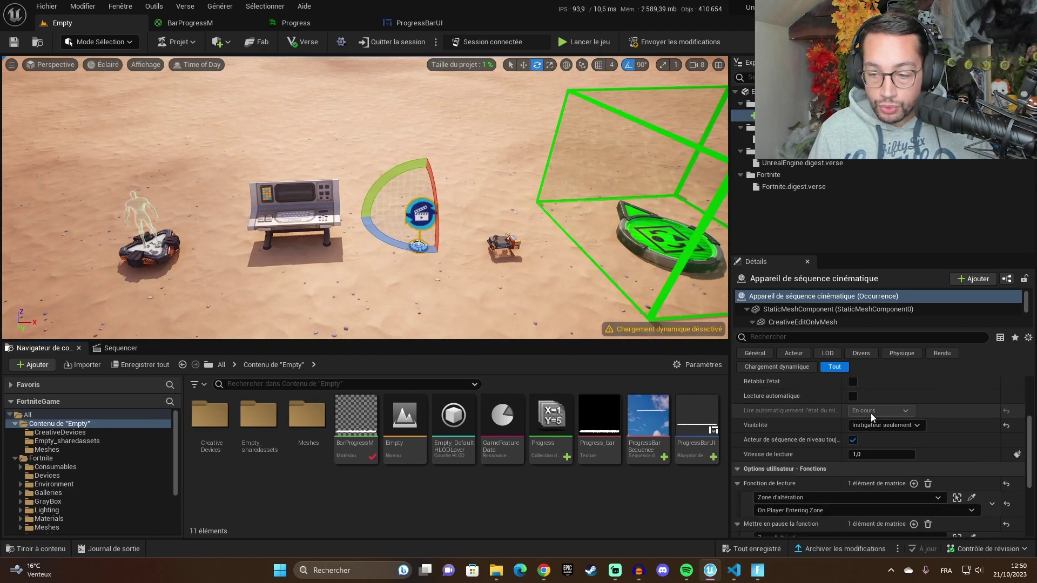
scroll(892, 406, "down", 1)
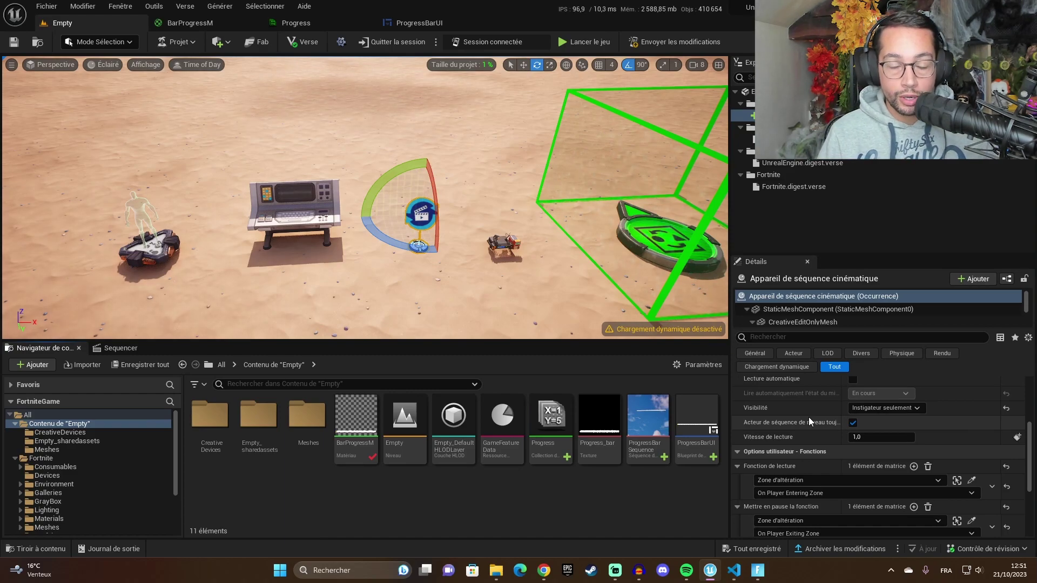
scroll(809, 419, "down", 1)
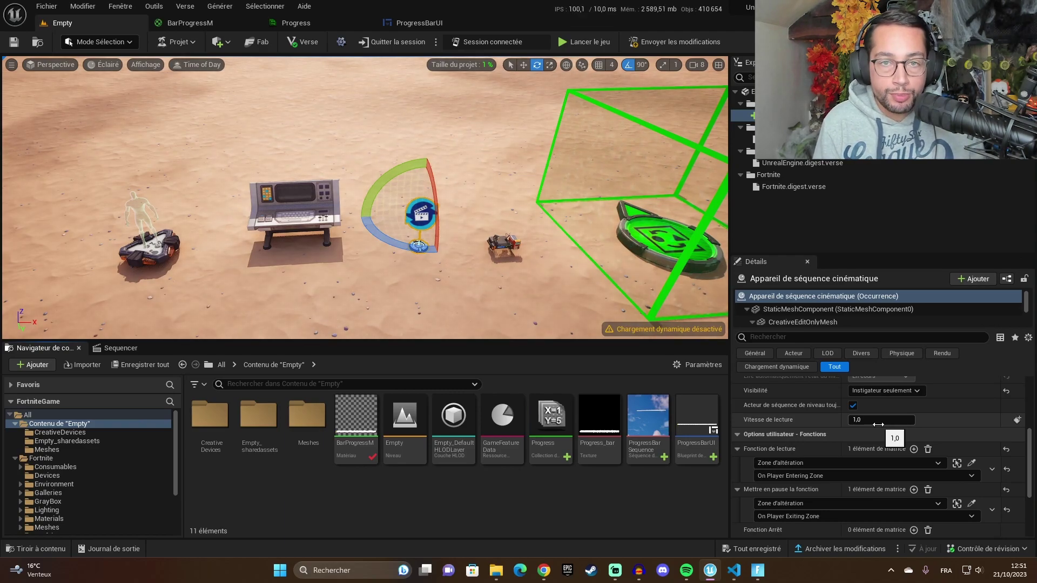
Select the mutator zone and review its size, affected players, jump, weapon, phase, zone shape and Désactiver function settings.
scroll(750, 412, "down", 2)
left_click_drag(563, 294, 556, 266)
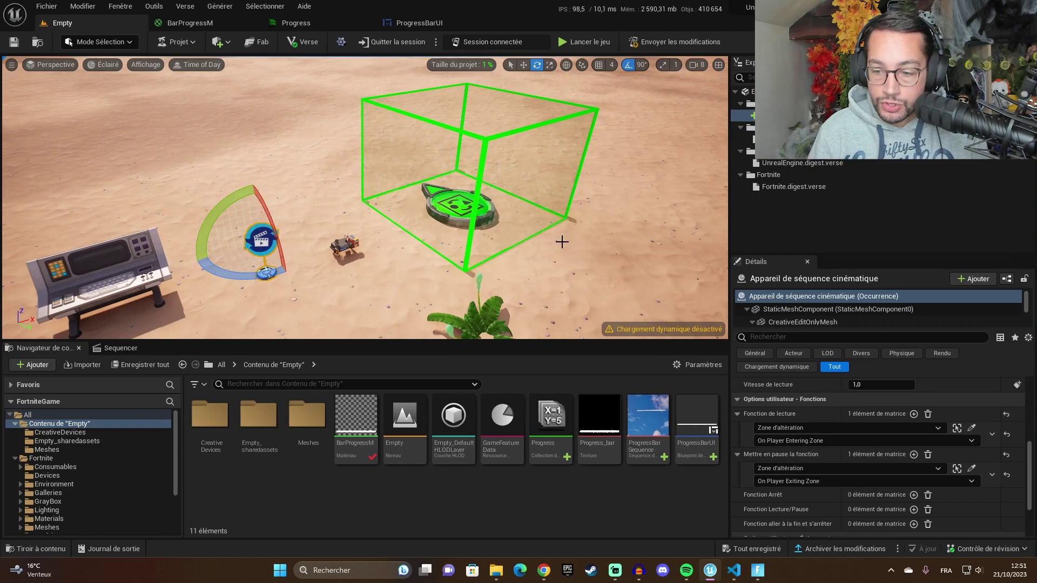
left_click(847, 428)
left_click(468, 212)
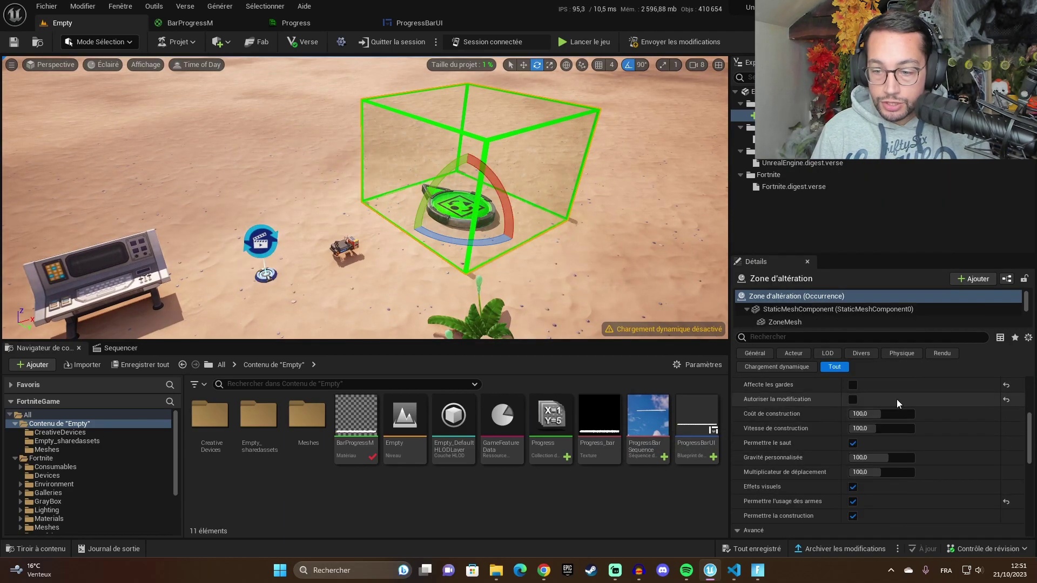
scroll(908, 427, "down", 1)
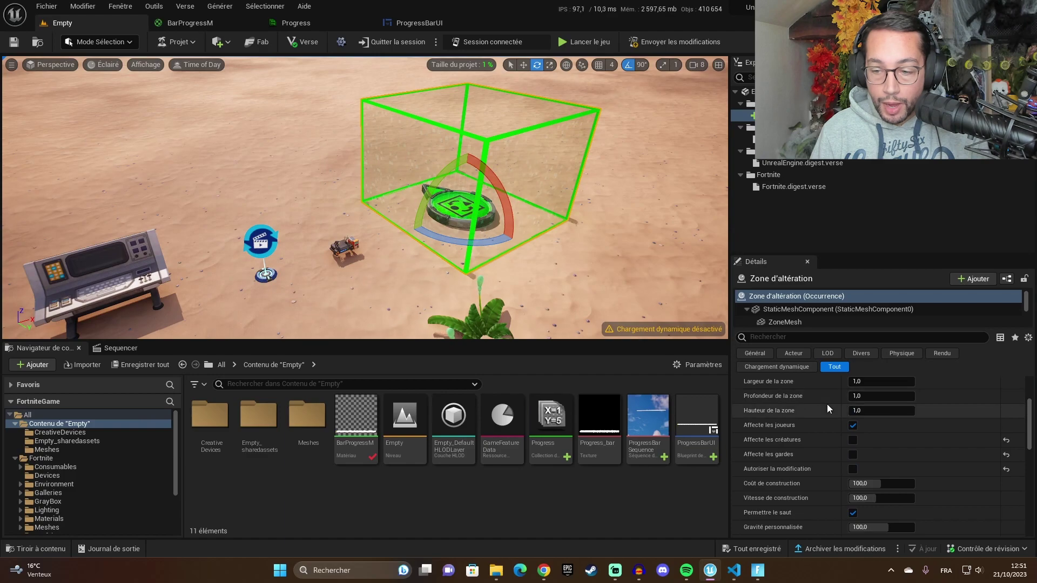
scroll(838, 417, "down", 4)
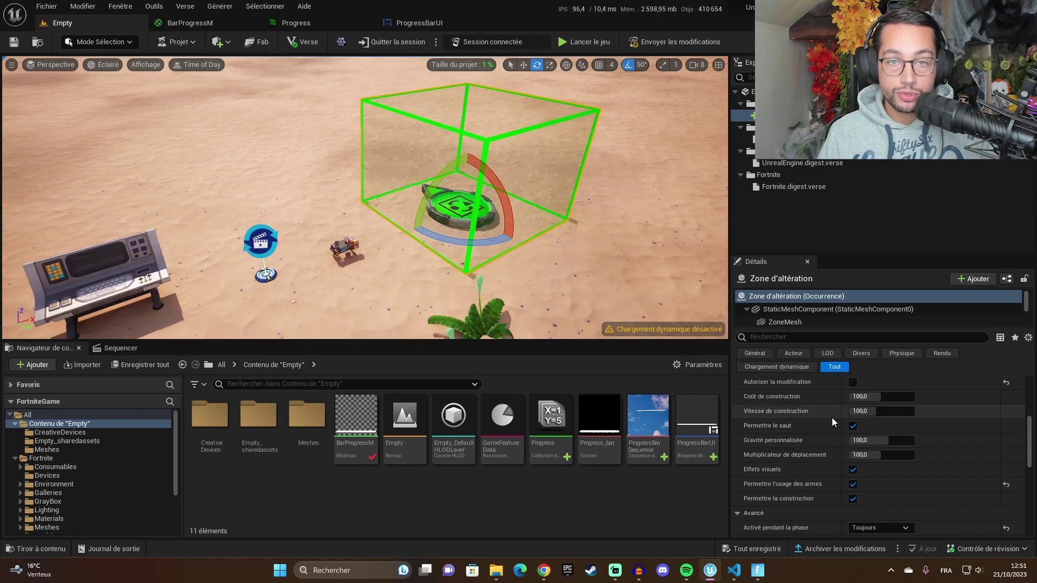
scroll(832, 417, "down", 5)
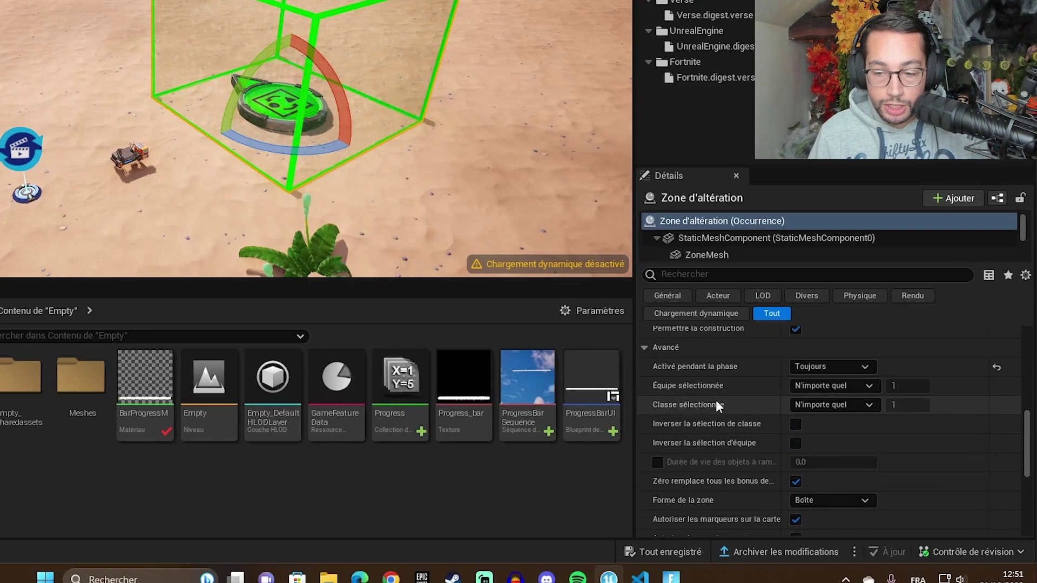
scroll(935, 441, "down", 3)
scroll(914, 432, "down", 3)
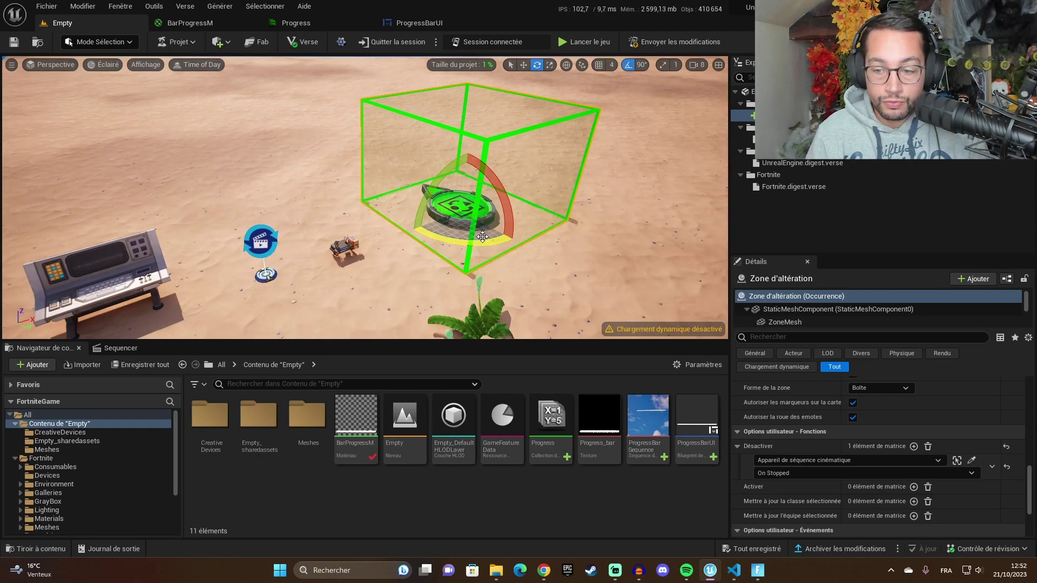
Select the cinematic sequence device and recheck its play and pause function bindings to the mutator zone.
left_click(264, 274)
scroll(835, 427, "down", 2)
scroll(837, 433, "up", 2)
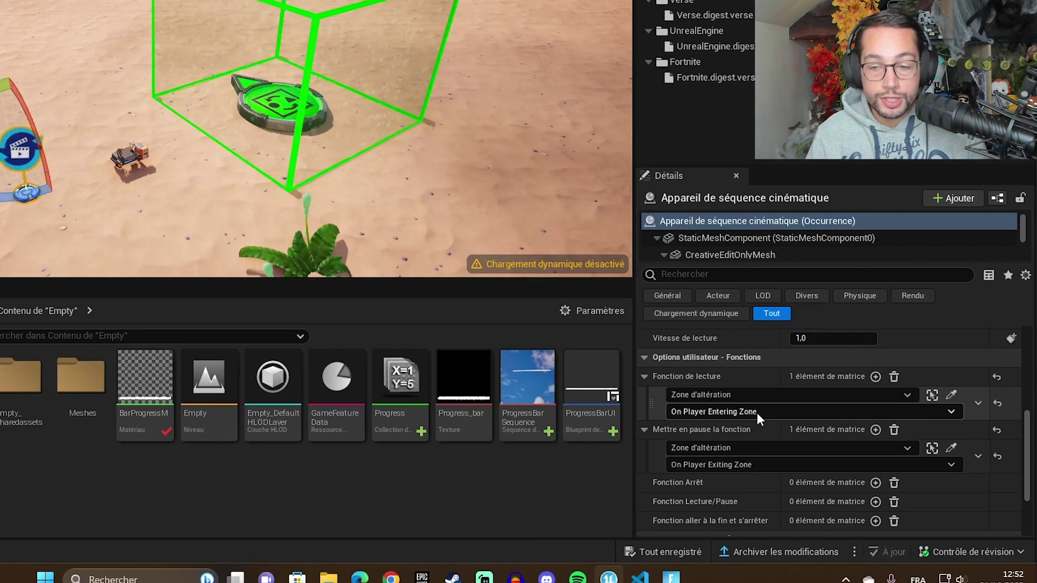
scroll(763, 413, "down", 1)
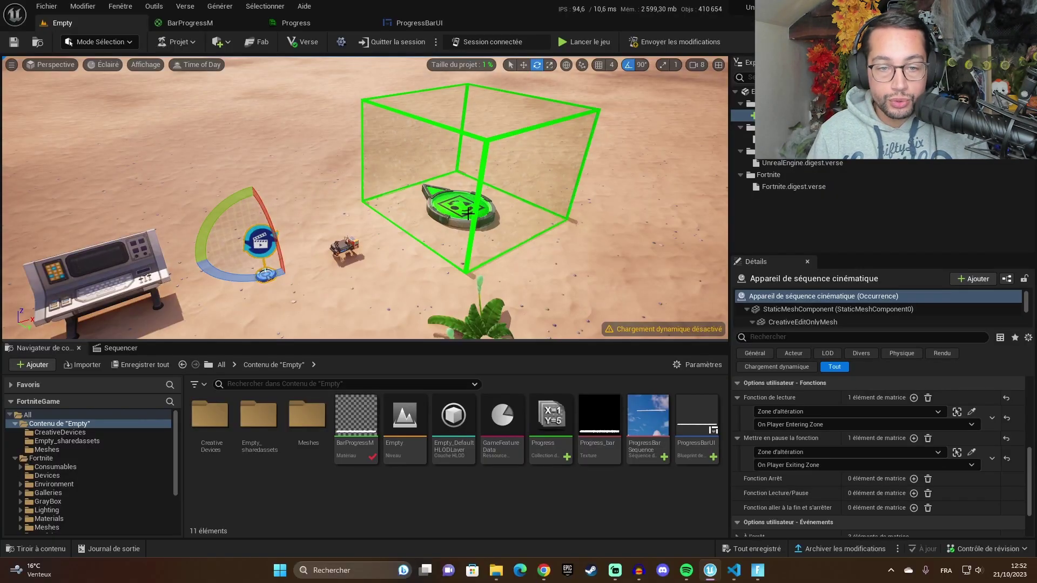
Reselect the mutator zone and examine the cinematic sequence event bound to its Désactiver function.
left_click(281, 106)
scroll(876, 505, "down", 10)
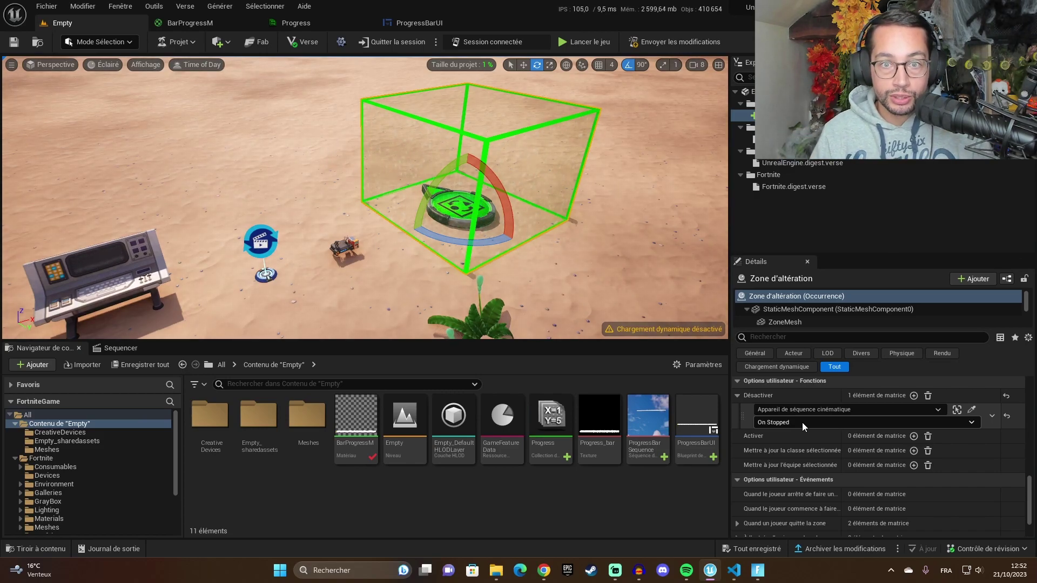
scroll(803, 422, "up", 2)
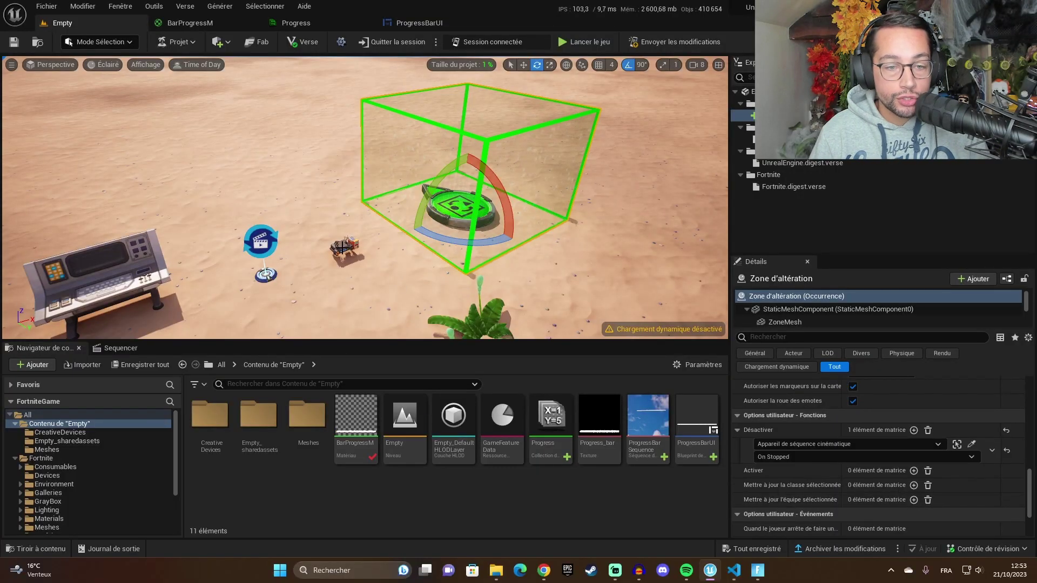
Select the HUD message device, check its message recipient and placement options, and choose ProgressBarUI as its Module d'ATH.
left_click(343, 247)
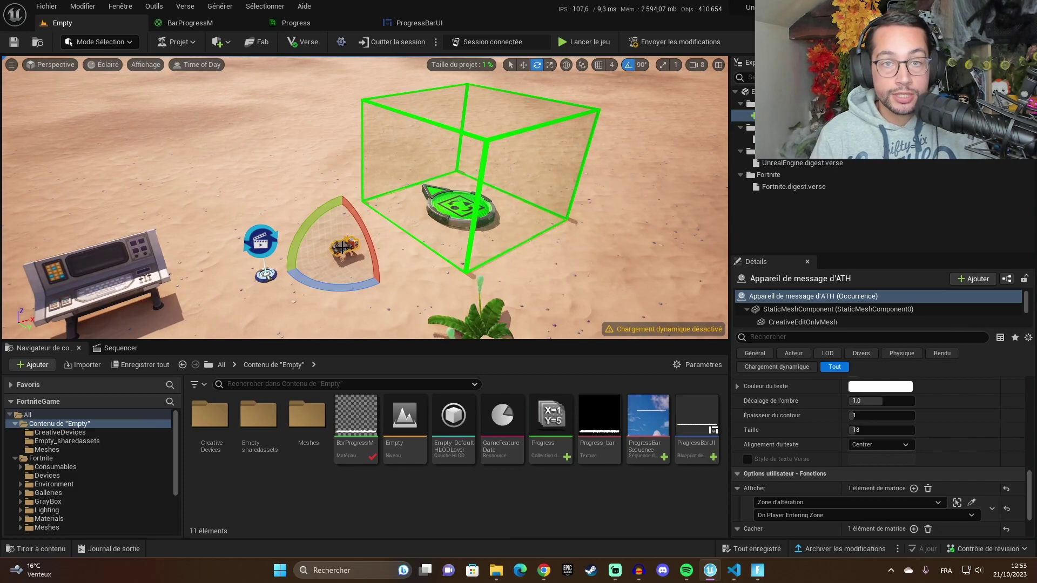
scroll(955, 456, "up", 5)
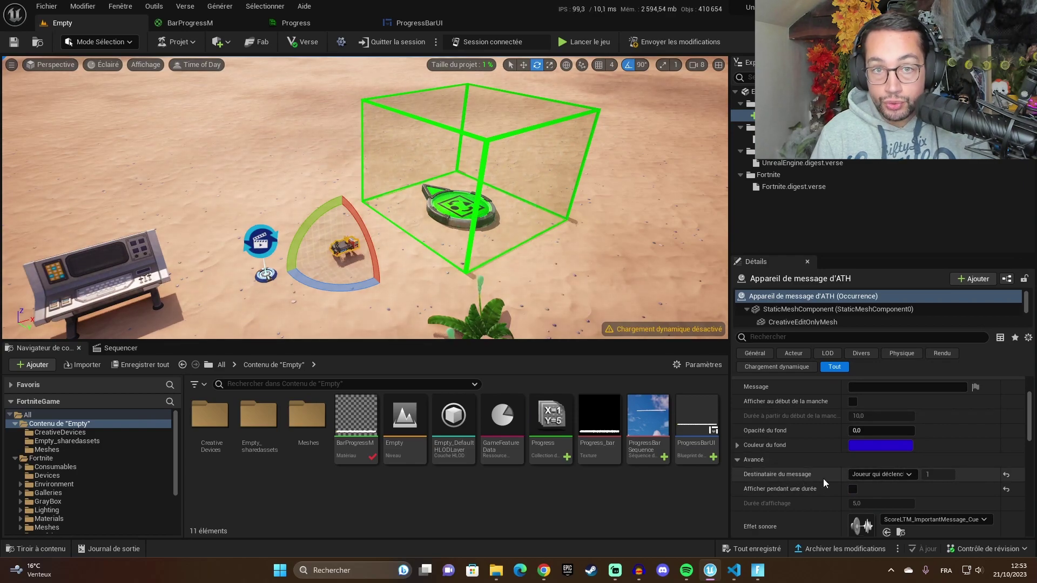
scroll(824, 479, "down", 4)
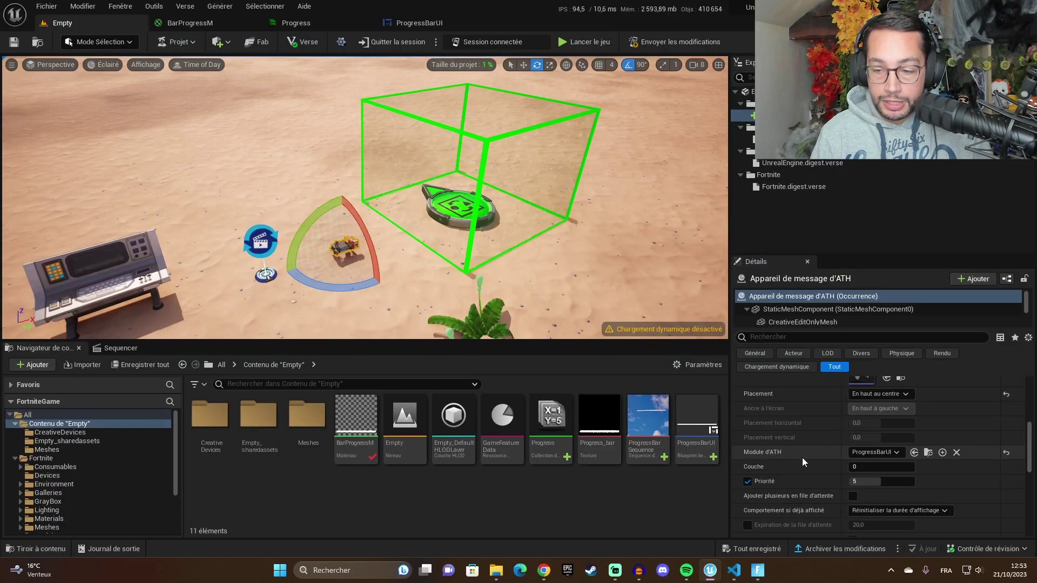
scroll(802, 458, "down", 1)
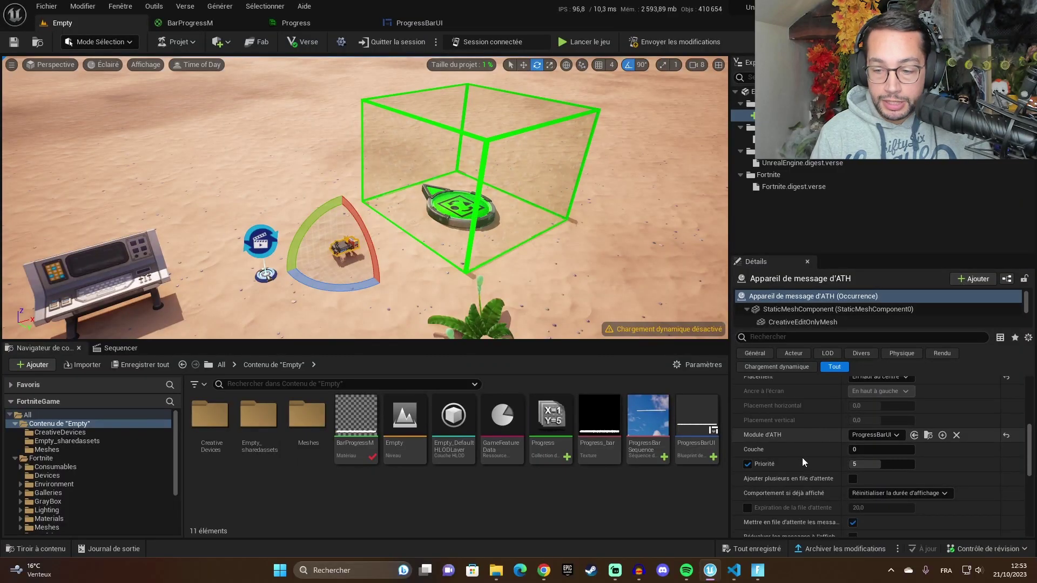
left_click(899, 436)
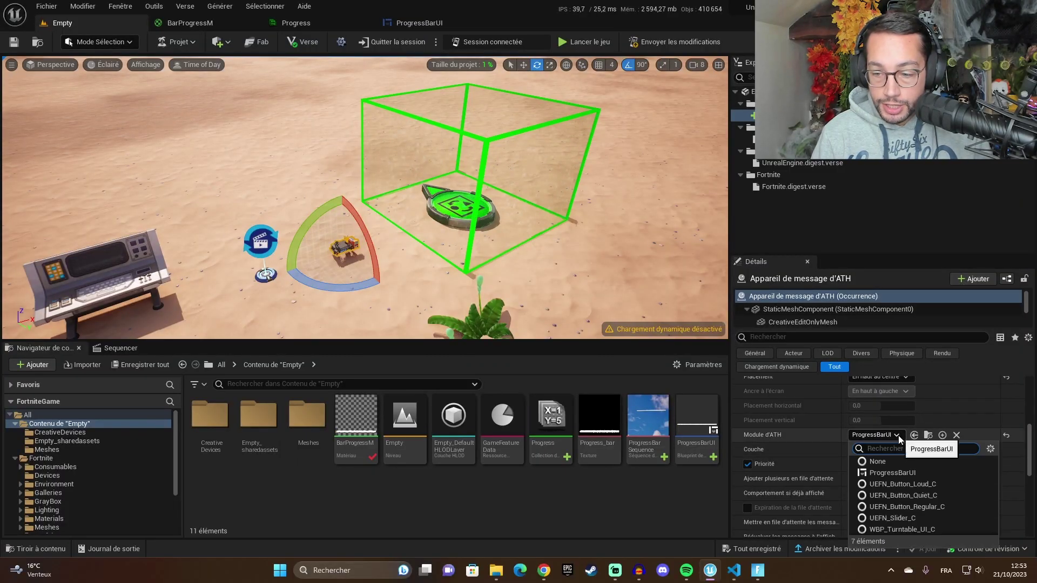
left_click(888, 474)
Review the HUD message device's animation and text settings and its Afficher and Cacher function bindings.
scroll(812, 430, "down", 3)
scroll(810, 433, "down", 3)
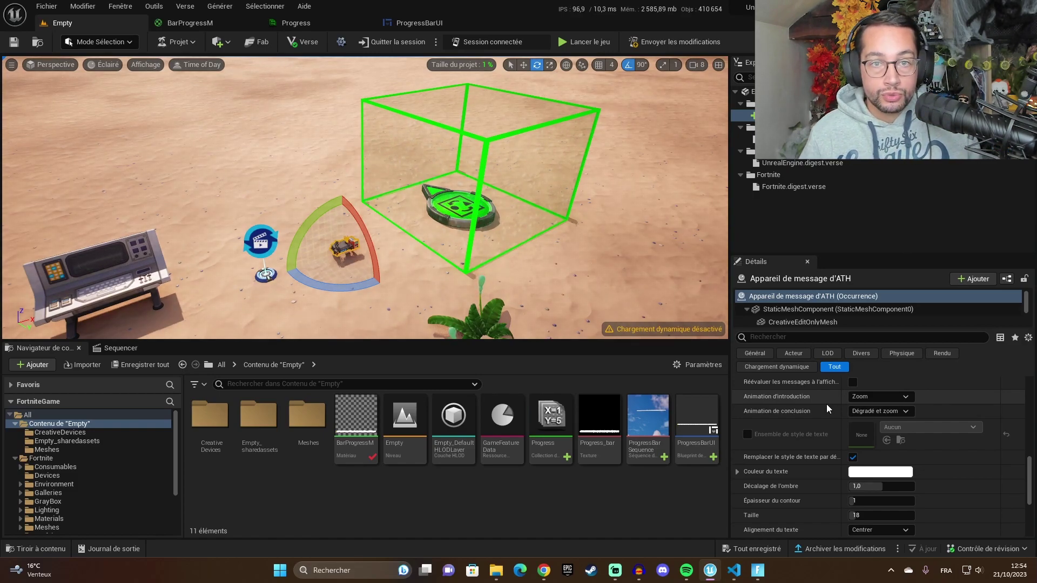
scroll(826, 408, "down", 8)
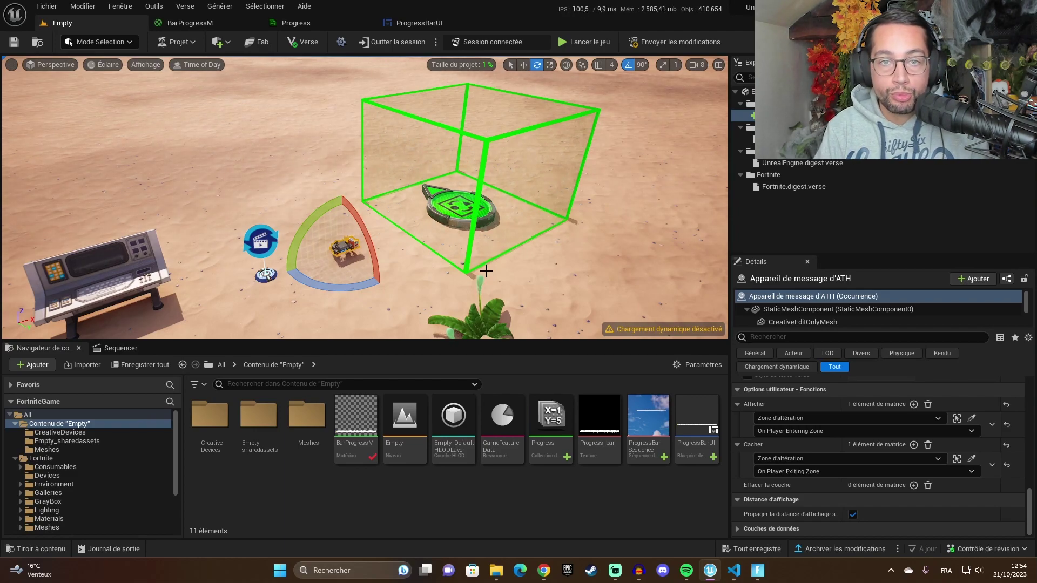
Select the plant device in front of the zone and review its Activer and Faire pousser function bindings.
right_click_drag(486, 271, 522, 268)
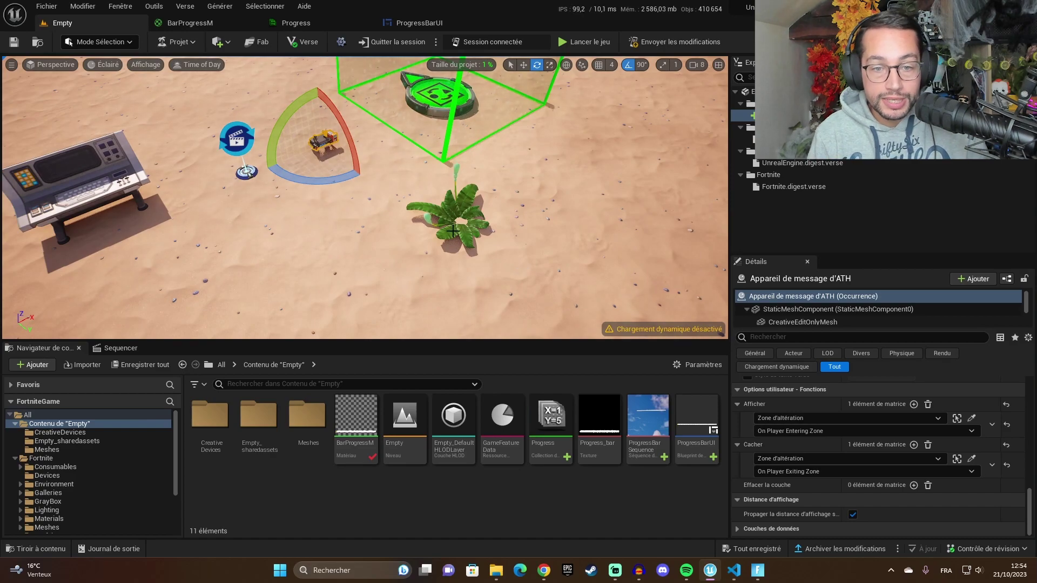
left_click(451, 204)
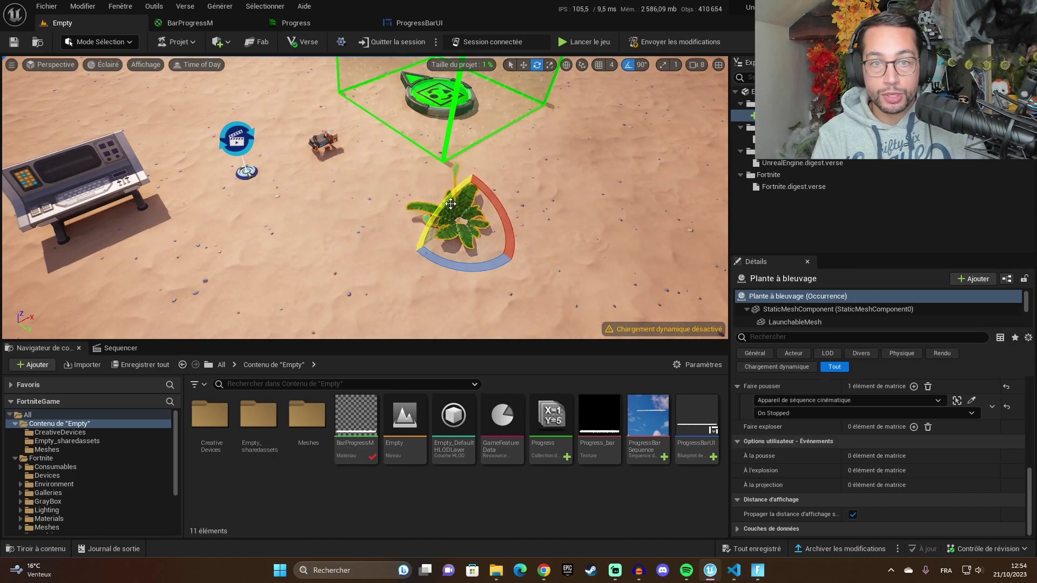
scroll(893, 464, "up", 3)
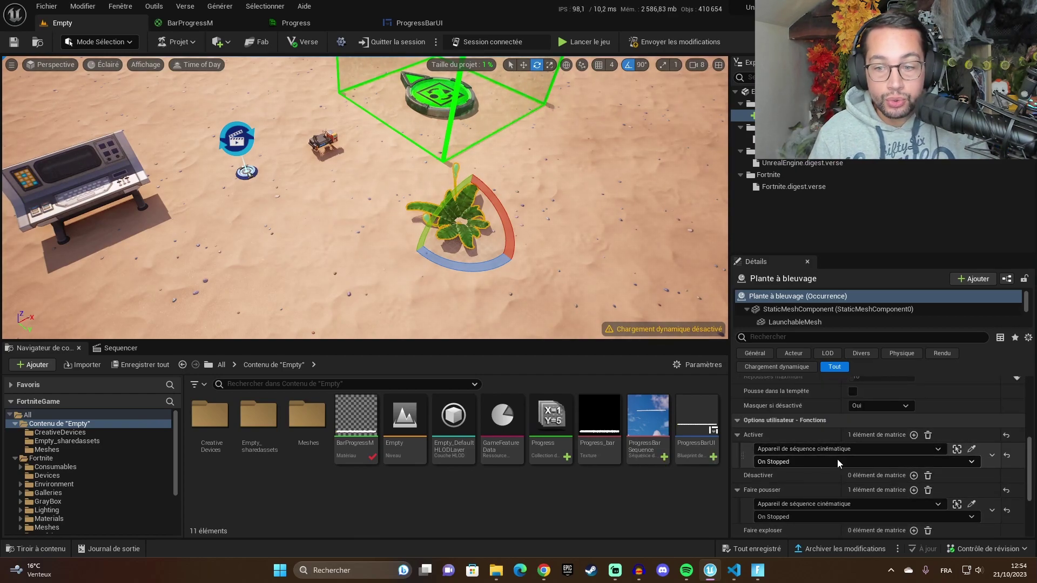
scroll(816, 464, "down", 2)
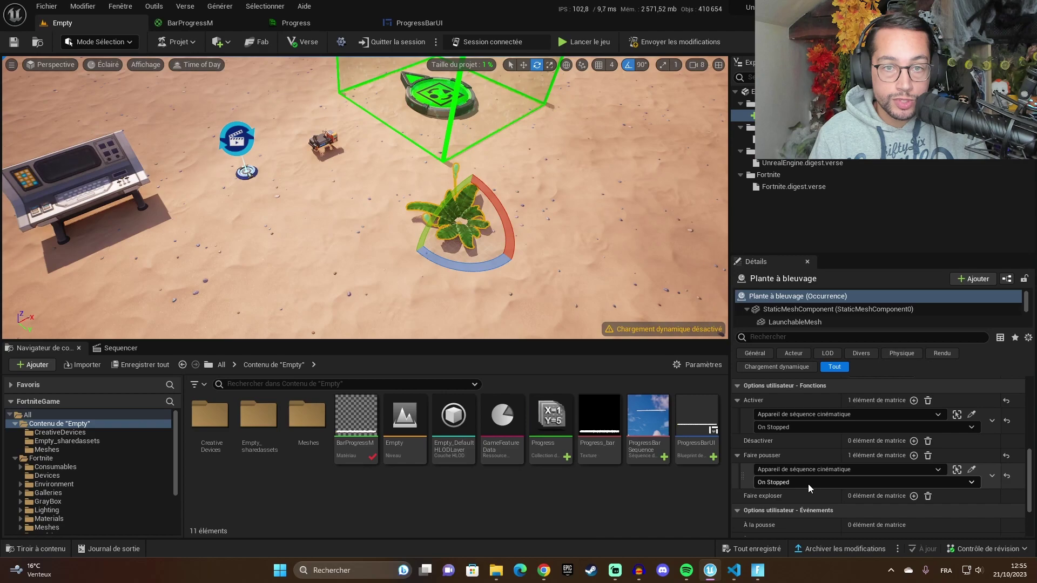
scroll(866, 437, "up", 10)
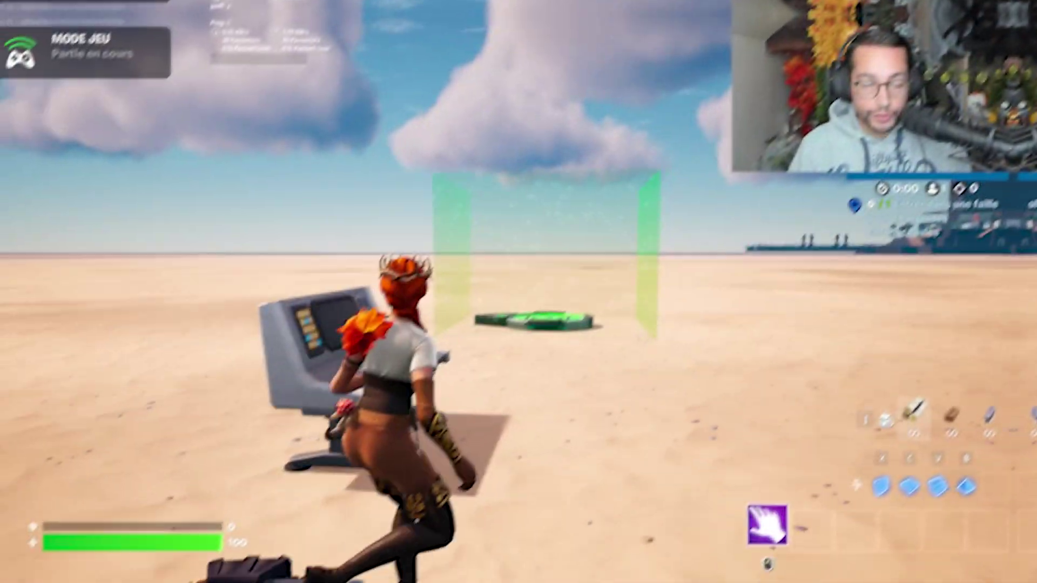
Playtest the progress bar by moving the character into and out of the mutator zone.
key("w")
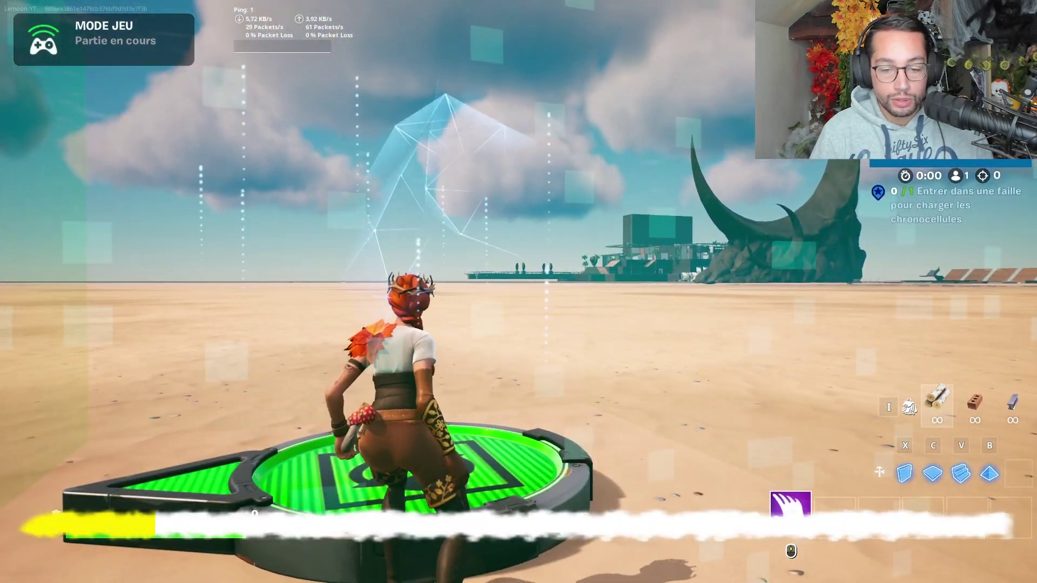
key("s")
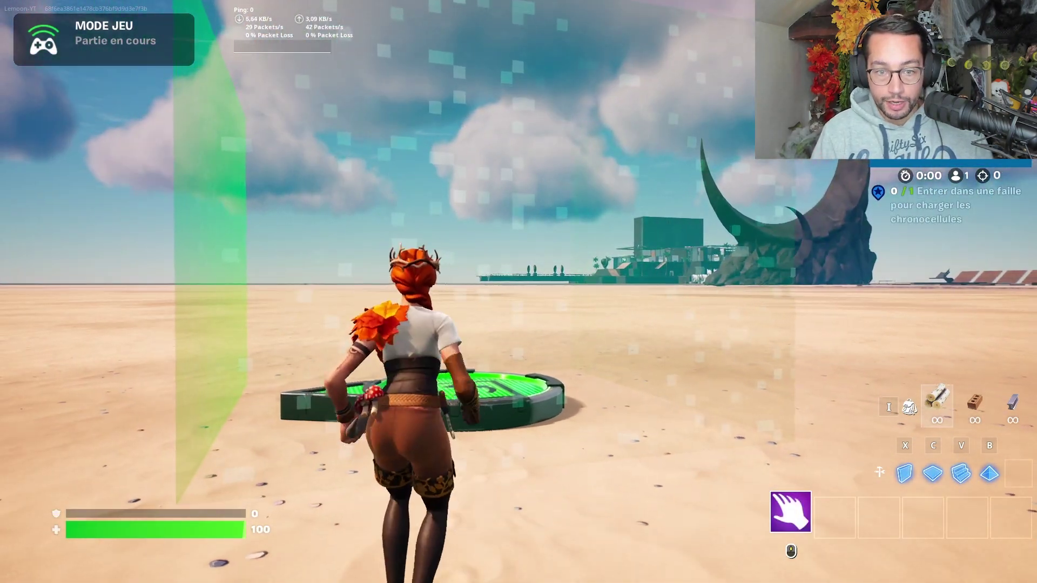
key("w")
key("s")
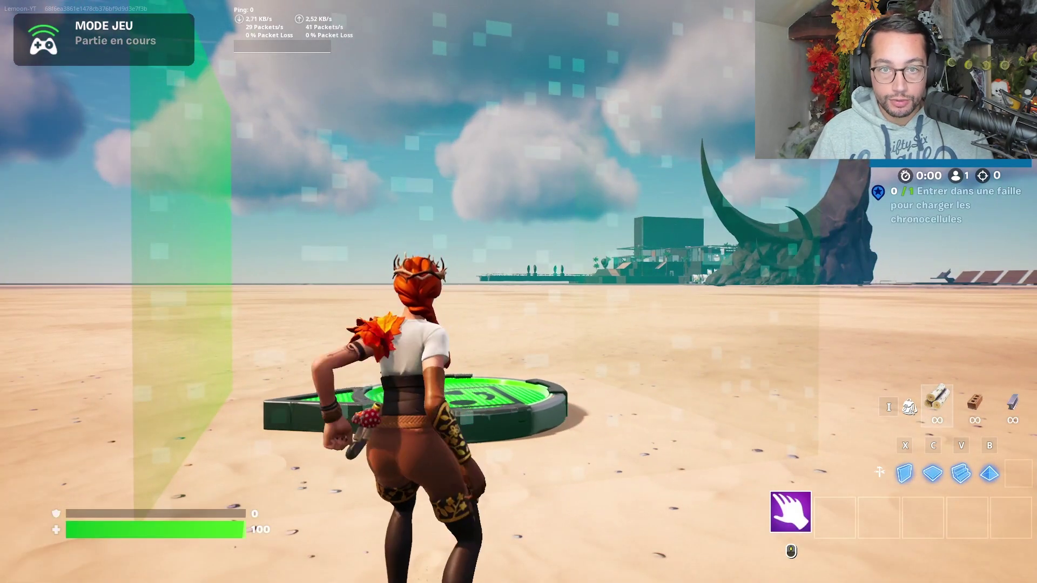
Let the zone's progress bar run in the playtest and walk over to inspect the plant.
key("w")
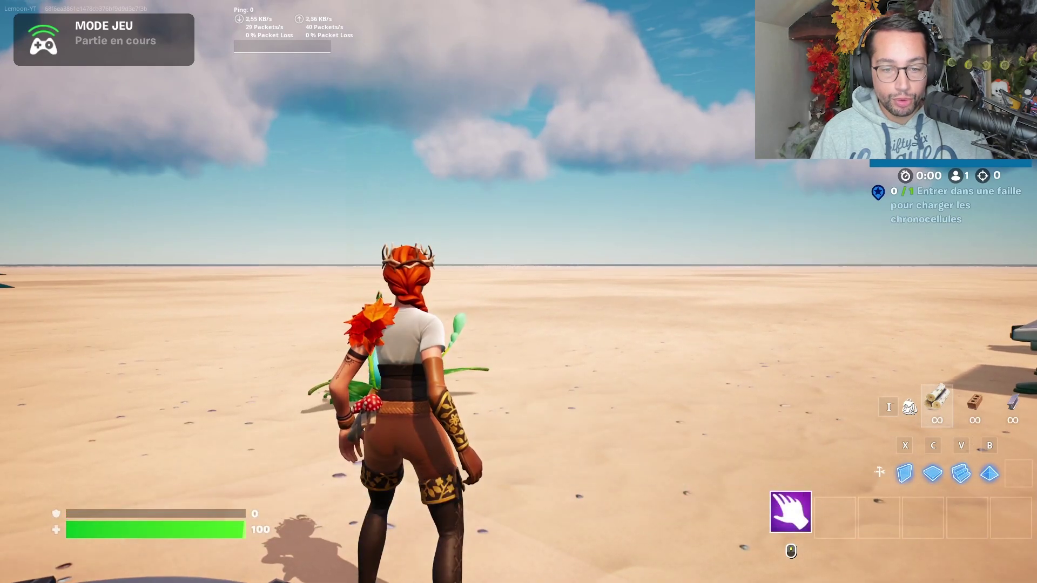
key("w")
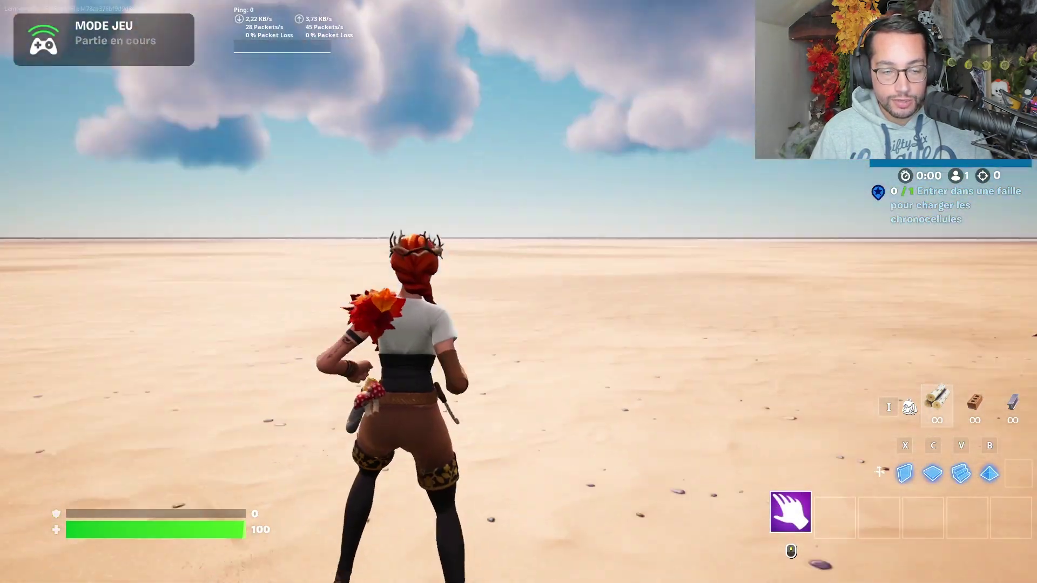
key("w")
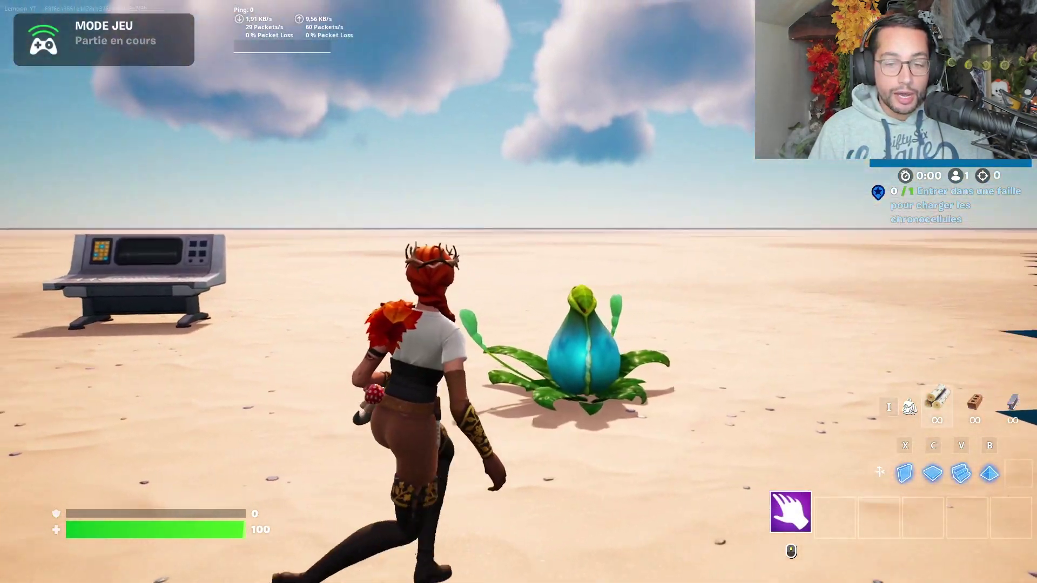
key("ctrl")
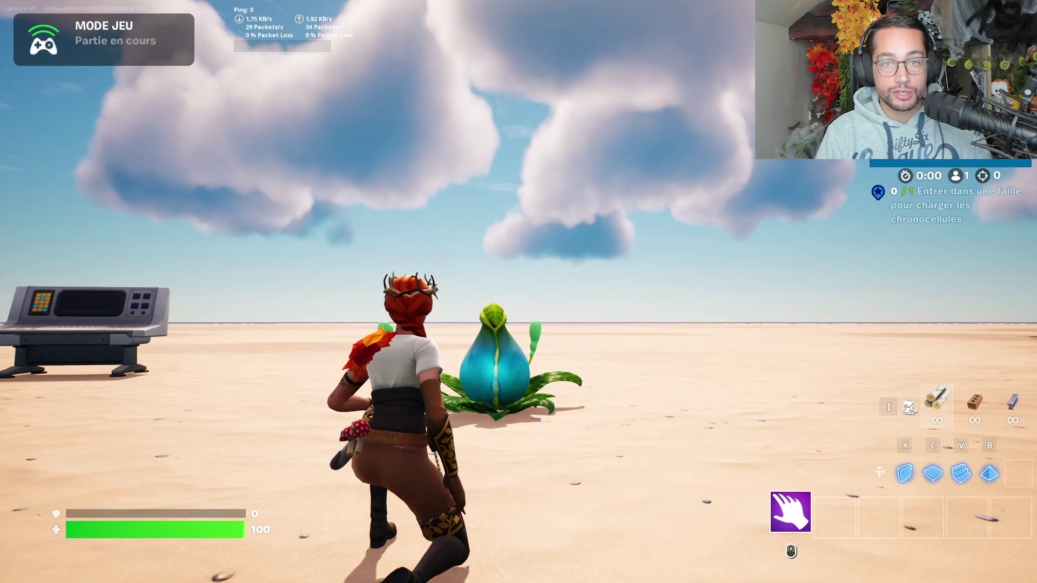
key("w")
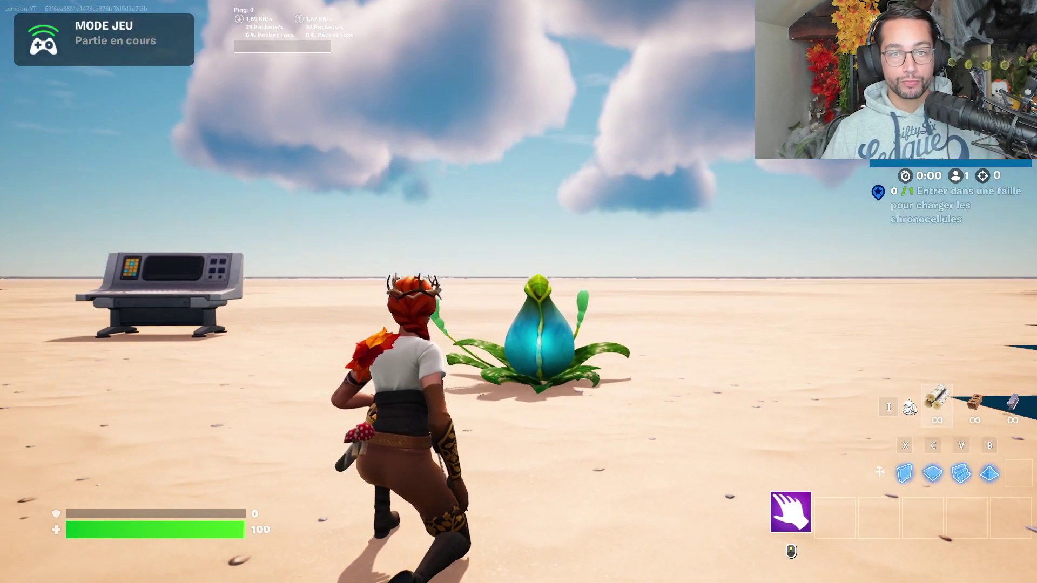